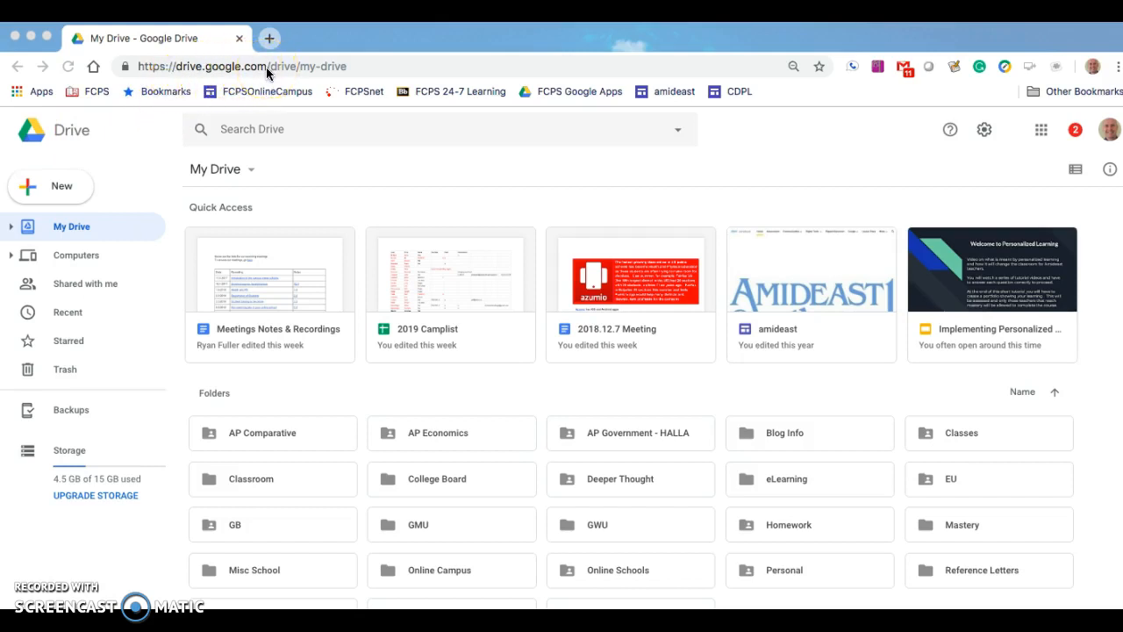
{"action": "left_click", "coordinate": [1042, 132]}
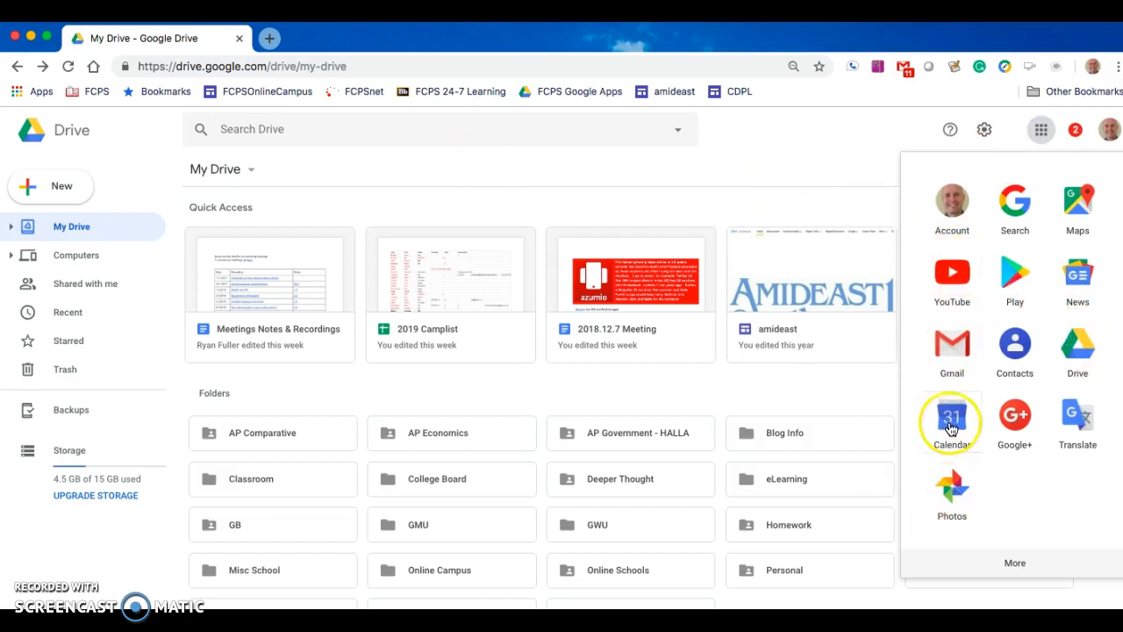
{"action": "left_click", "coordinate": [294, 174]}
Step: Create a folder named Amideast Project in My Drive and open it
{"action": "left_click", "coordinate": [60, 187]}
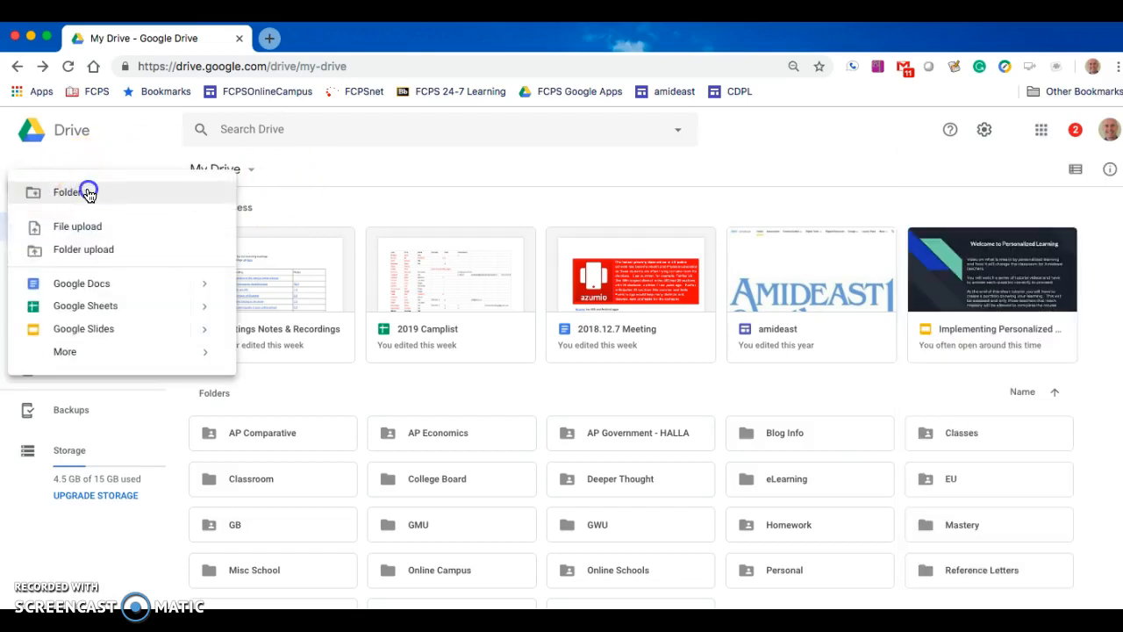
{"action": "left_click", "coordinate": [89, 194]}
{"action": "type", "text": "Amideast Project"}
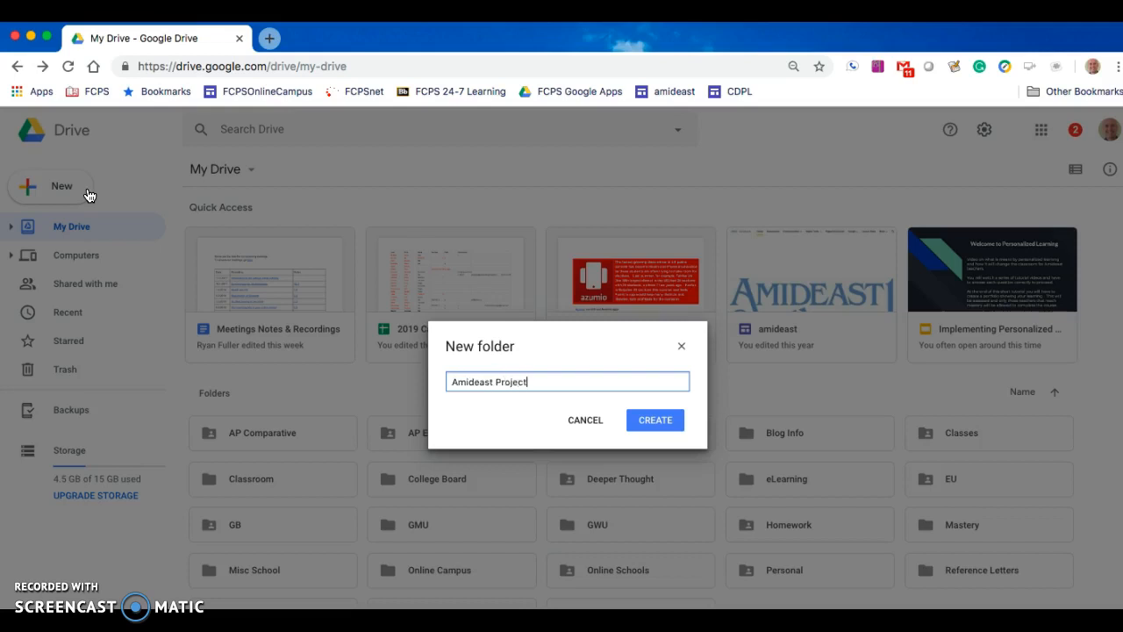
{"action": "key", "text": "Return"}
{"action": "left_click", "coordinate": [269, 432]}
{"action": "double_click", "coordinate": [273, 433]}
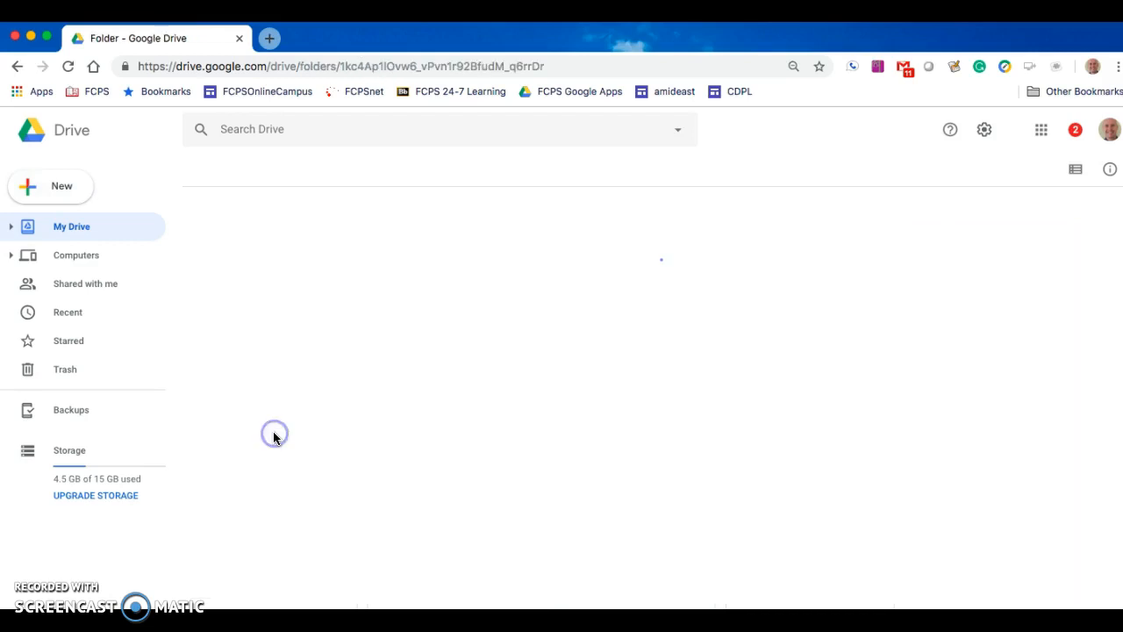
Step: Create a blank Google Docs document inside the Amideast Project folder
{"action": "left_click", "coordinate": [380, 171]}
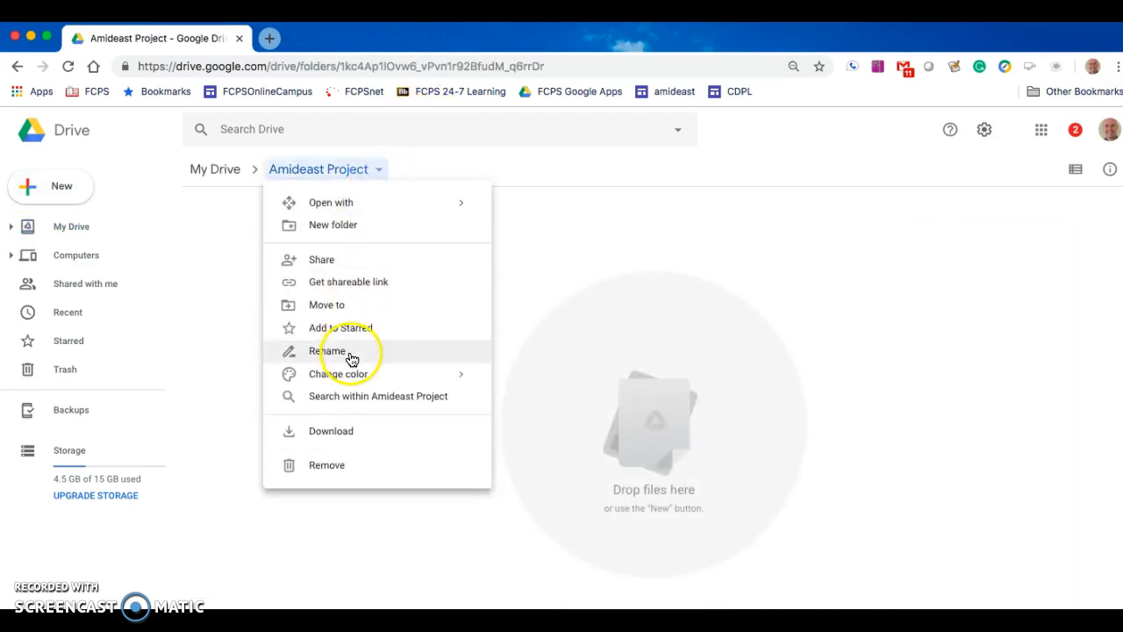
{"action": "left_click", "coordinate": [66, 187]}
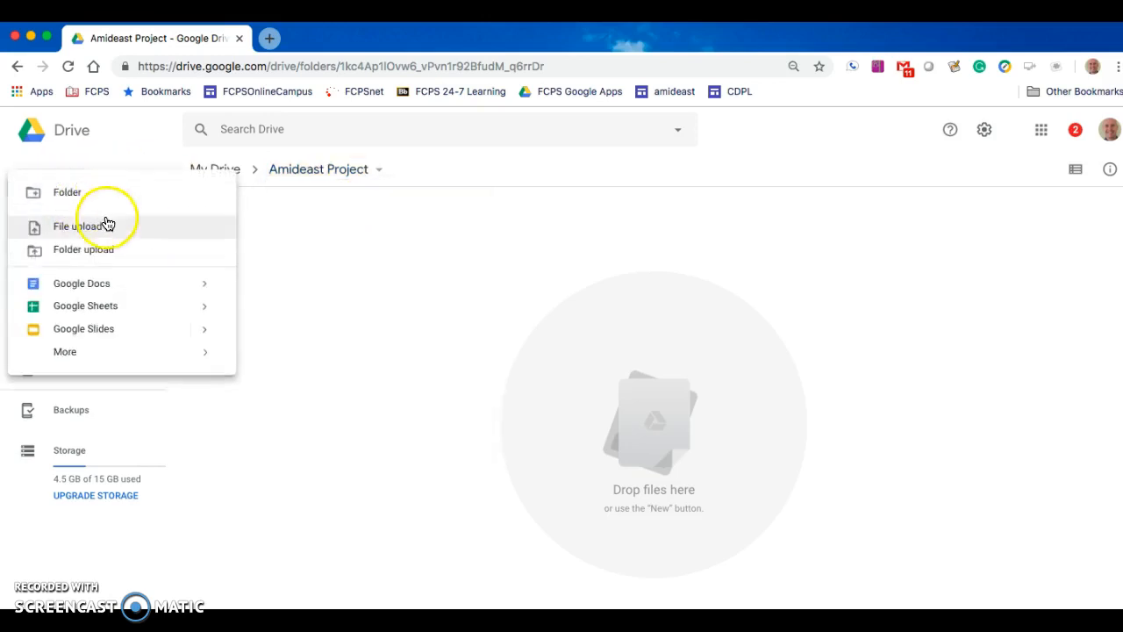
{"action": "left_click", "coordinate": [114, 255]}
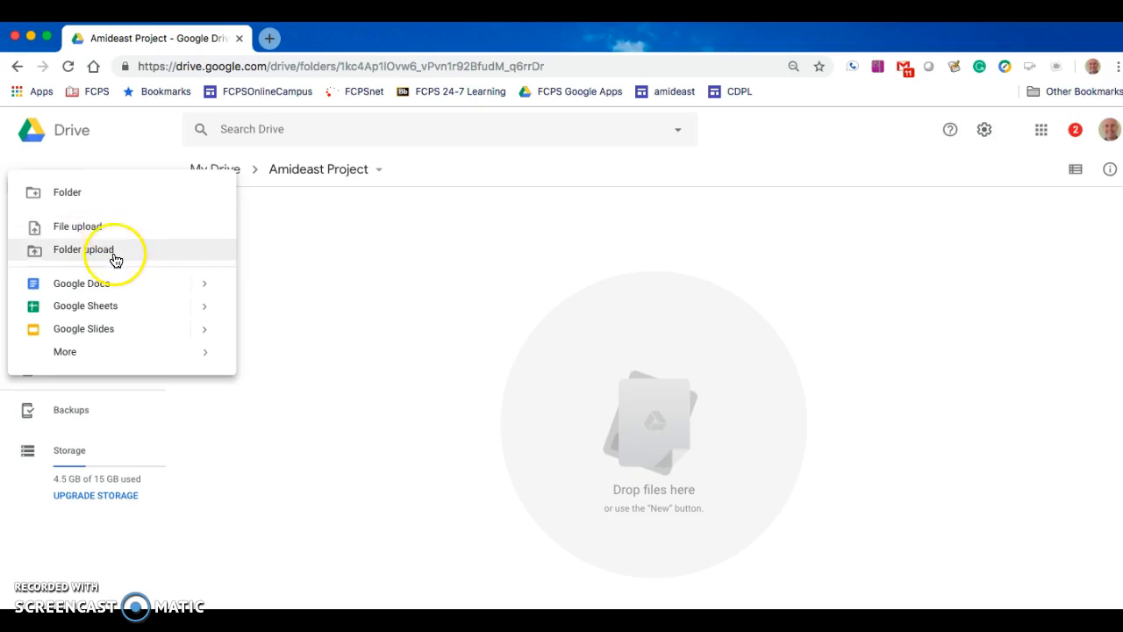
{"action": "left_click", "coordinate": [129, 313]}
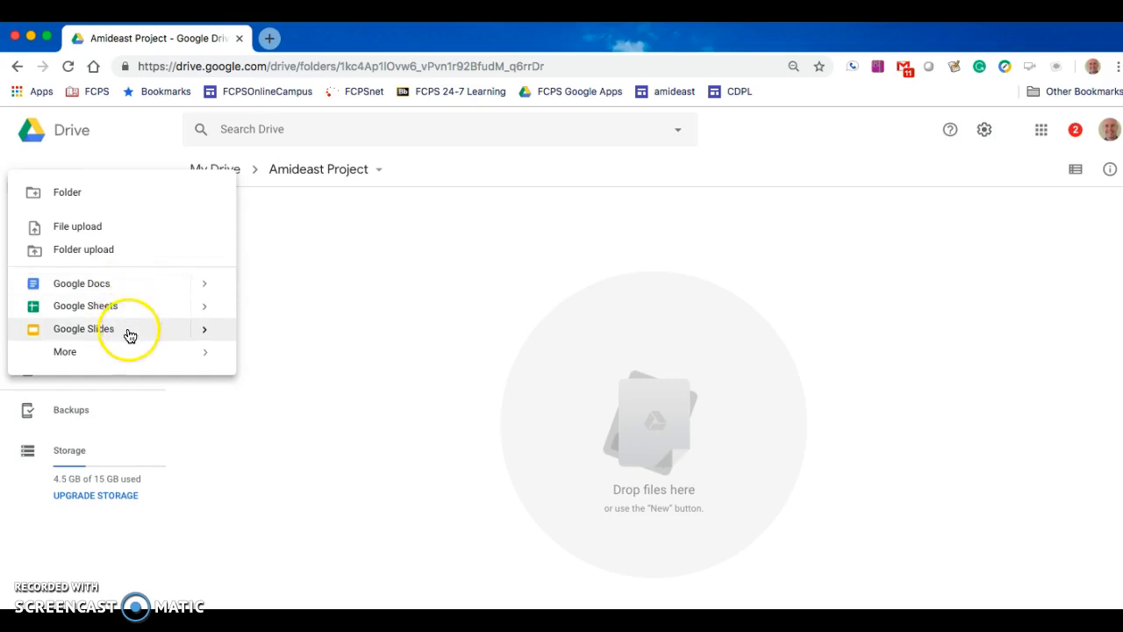
{"action": "left_click", "coordinate": [121, 281]}
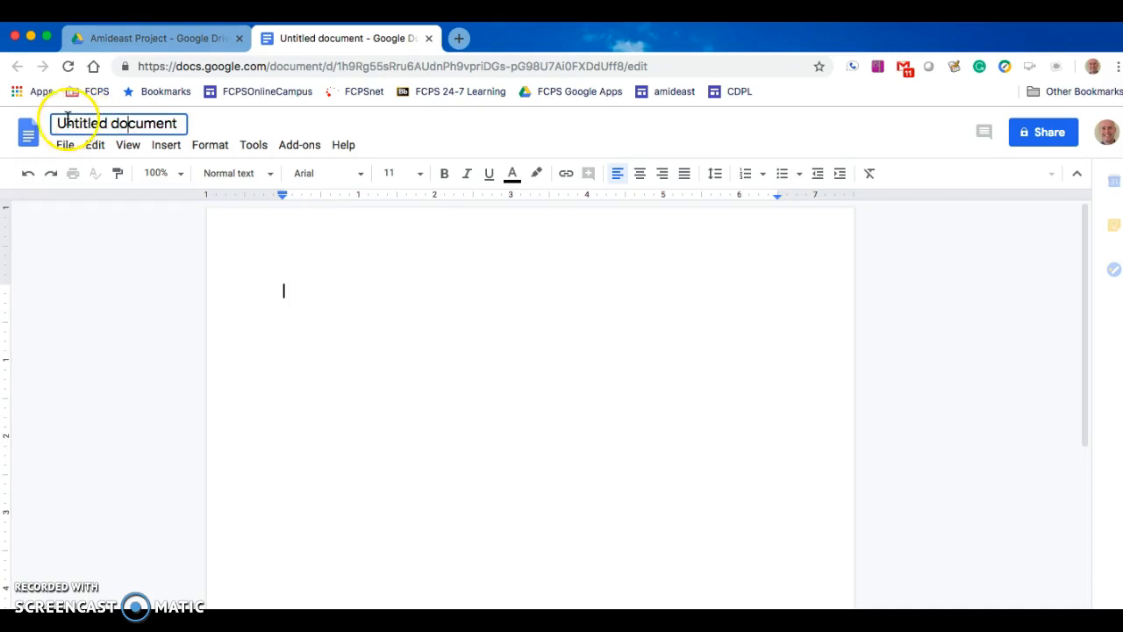
Step: Rename the untitled document with the owner's surname followed by "Personalization Project", and return to the document body
{"action": "left_click_drag", "start_coordinate": [55, 121], "coordinate": [211, 129]}
{"action": "type", "text": "Halla Persona"}
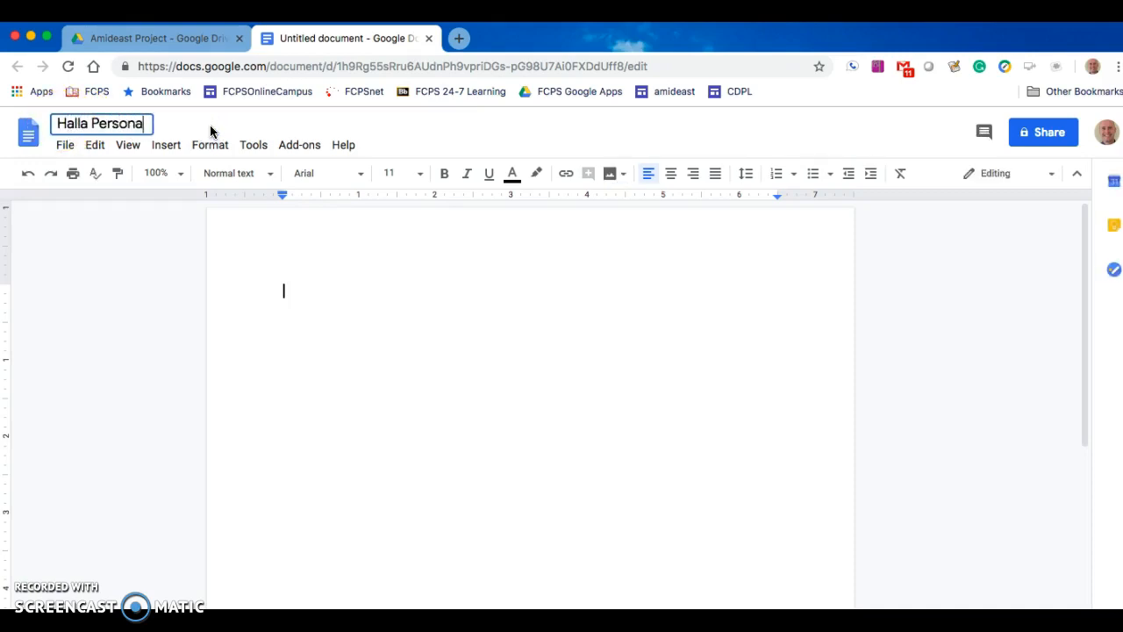
{"action": "type", "text": "lization Project"}
{"action": "left_click", "coordinate": [323, 296]}
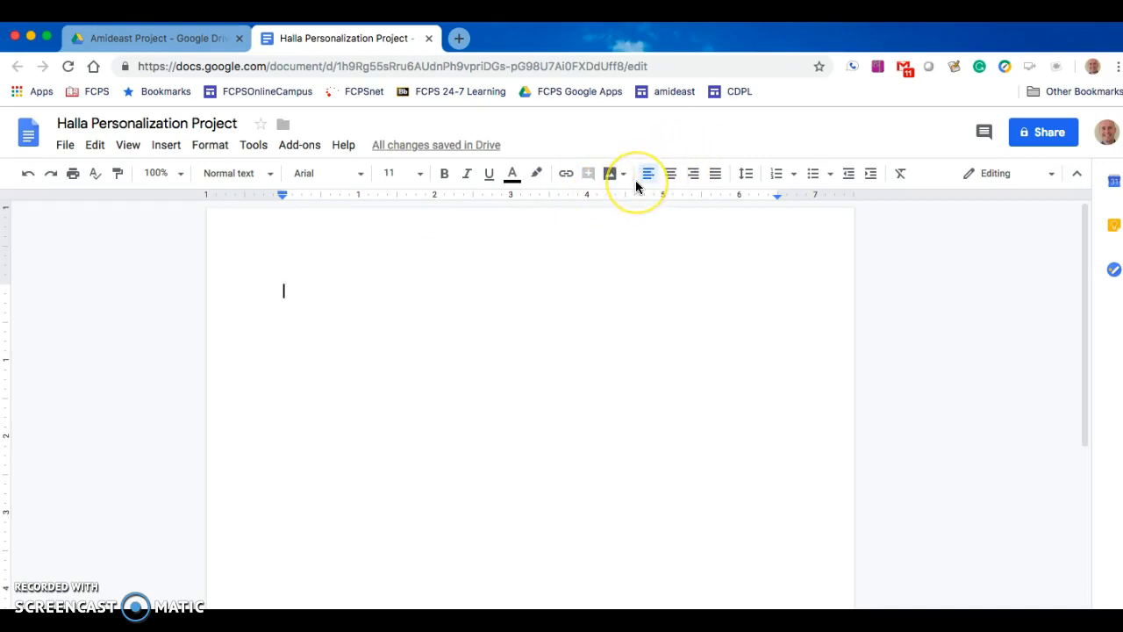
Step: Set the font to Syncopate and the font size to 11.5 for the document text
{"action": "left_click", "coordinate": [271, 177]}
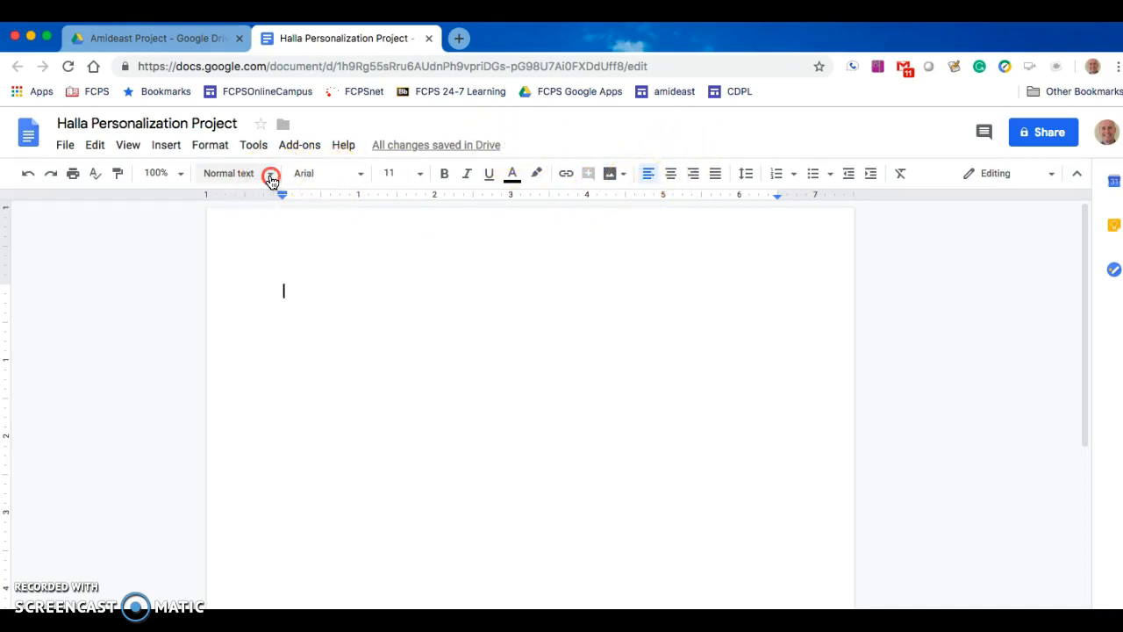
{"action": "left_click", "coordinate": [360, 173]}
{"action": "left_click", "coordinate": [362, 267]}
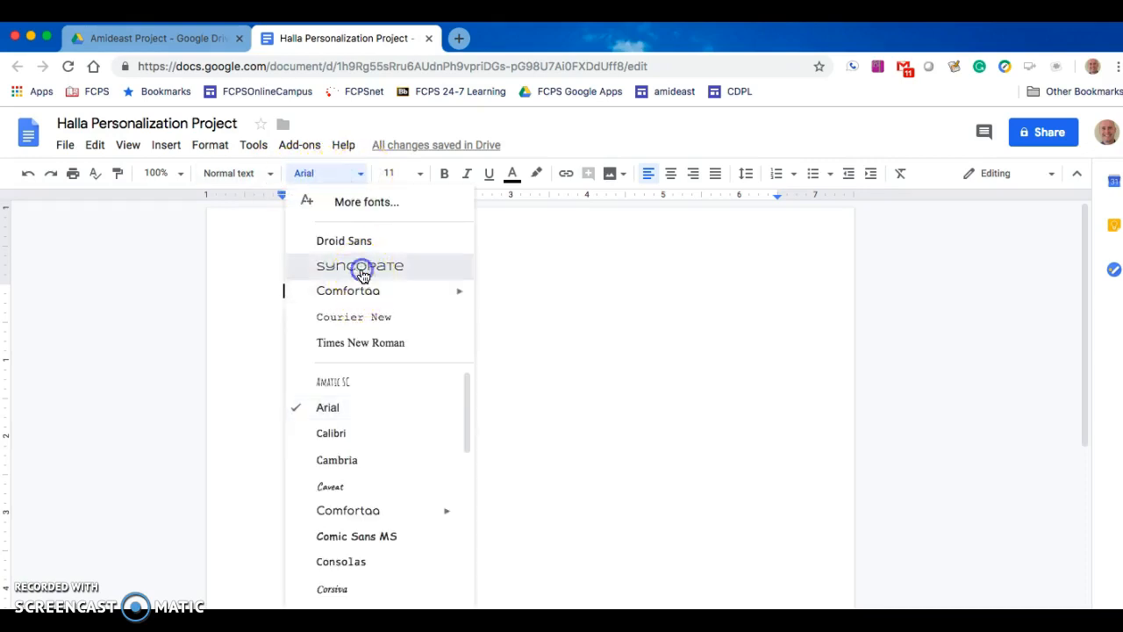
{"action": "left_click", "coordinate": [423, 176]}
{"action": "left_click", "coordinate": [396, 302]}
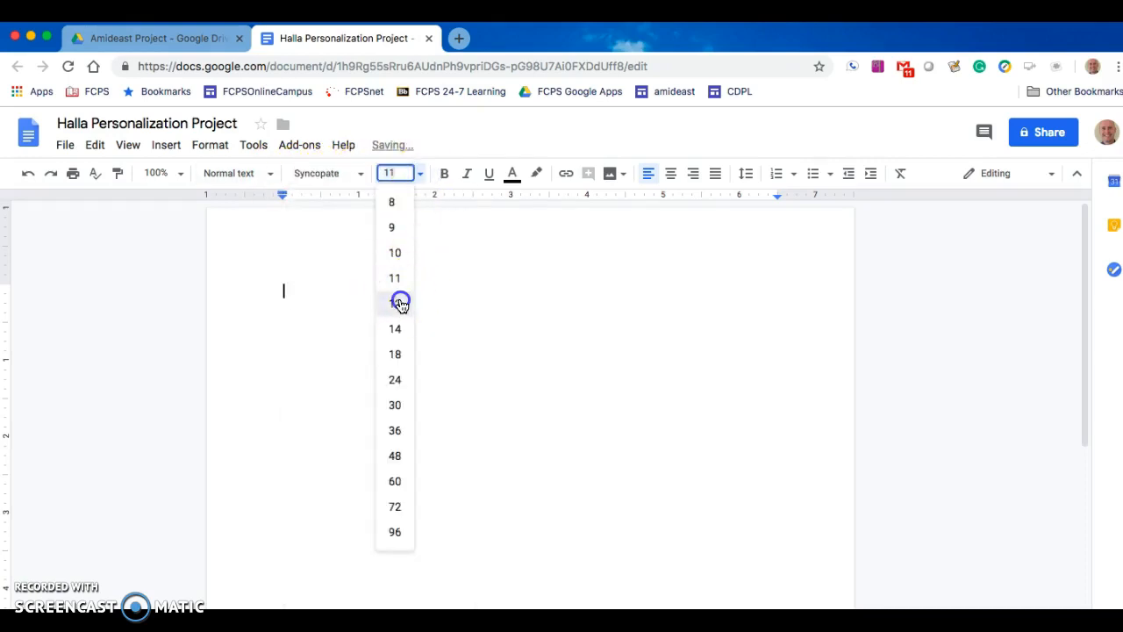
{"action": "left_click", "coordinate": [386, 173]}
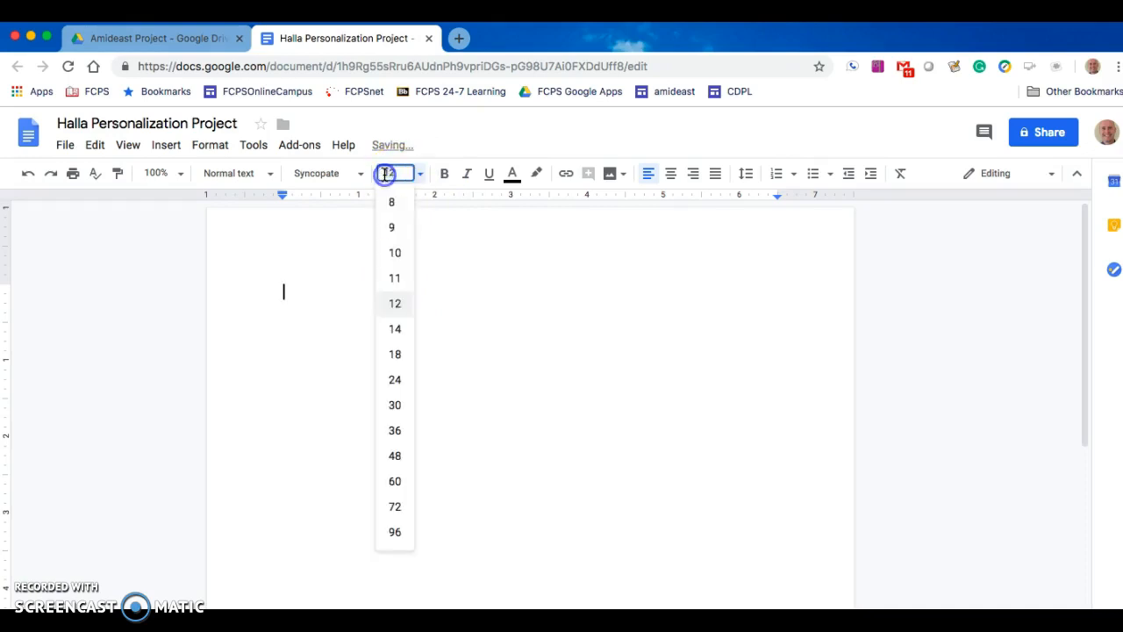
{"action": "type", "text": "11.5"}
{"action": "key", "text": "Return"}
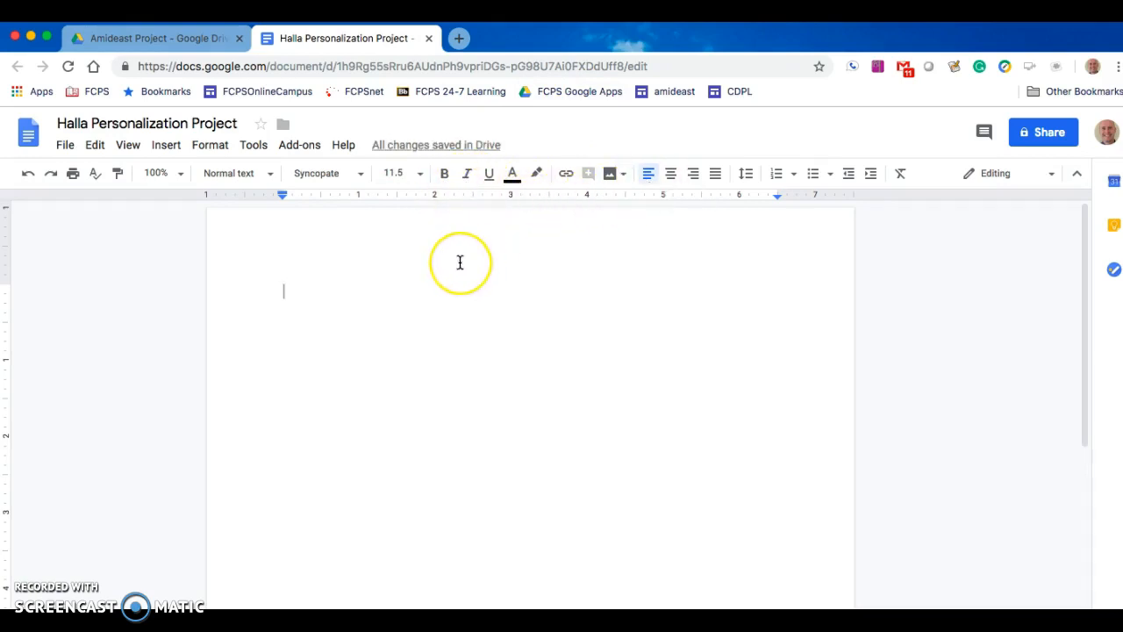
Step: Write "Type" on the first line and colour the word red
{"action": "type", "text": "Type"}
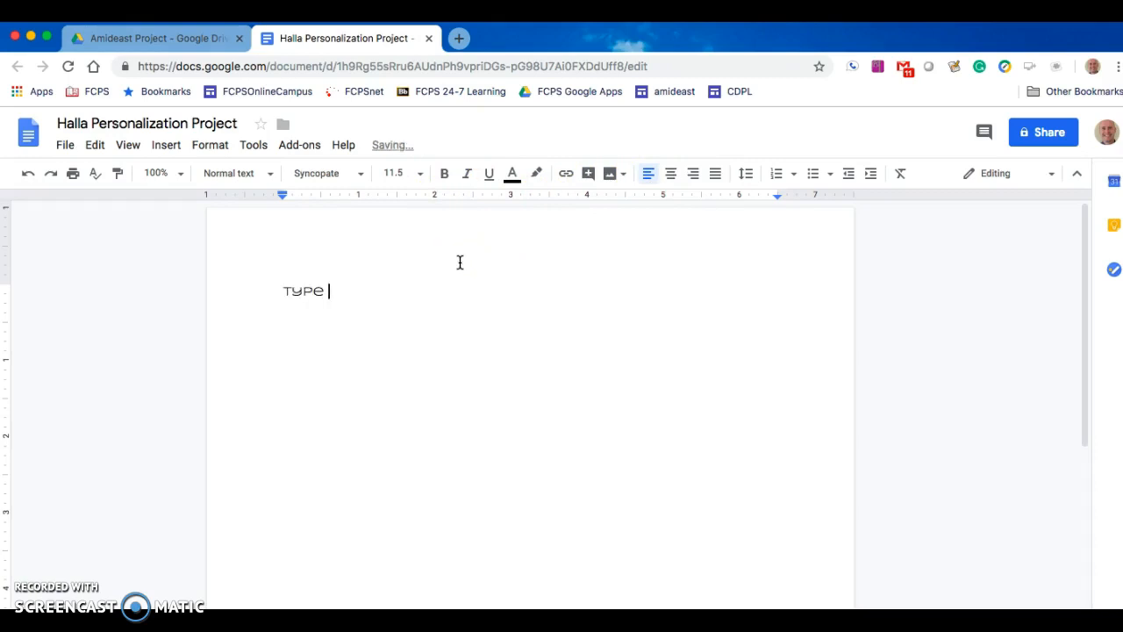
{"action": "left_click_drag", "start_coordinate": [326, 294], "coordinate": [283, 294]}
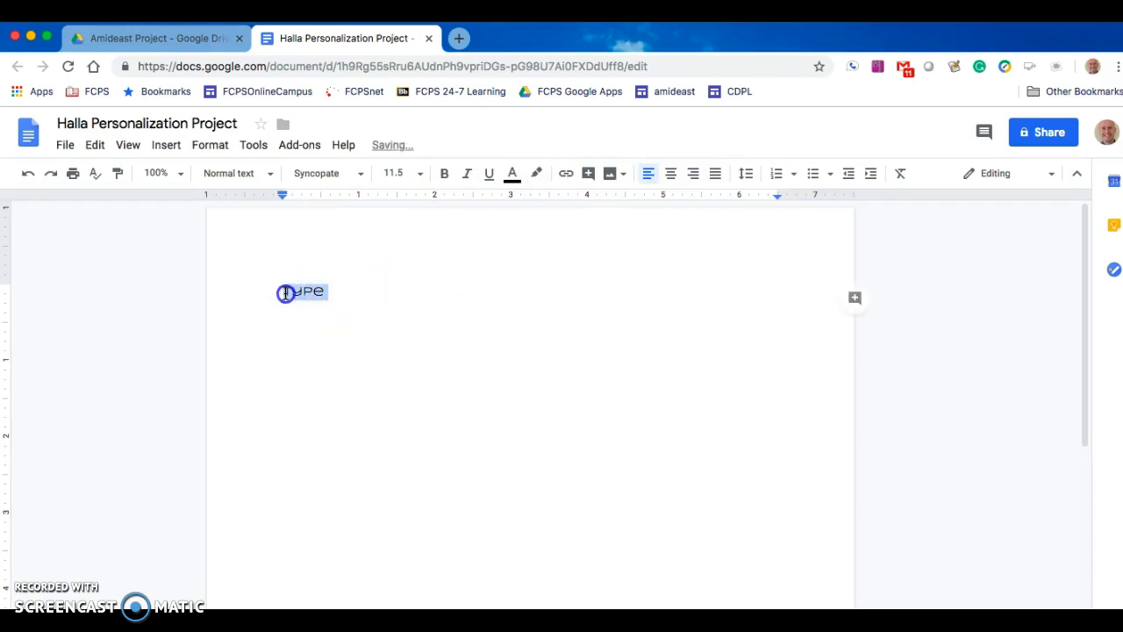
{"action": "left_click", "coordinate": [514, 175]}
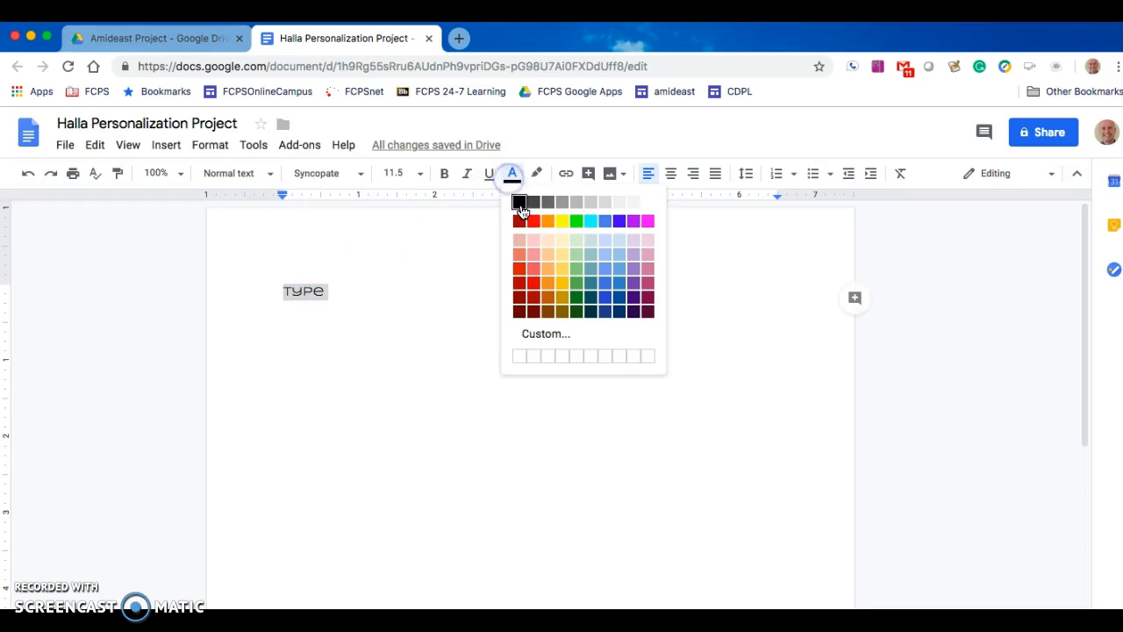
{"action": "left_click", "coordinate": [528, 218]}
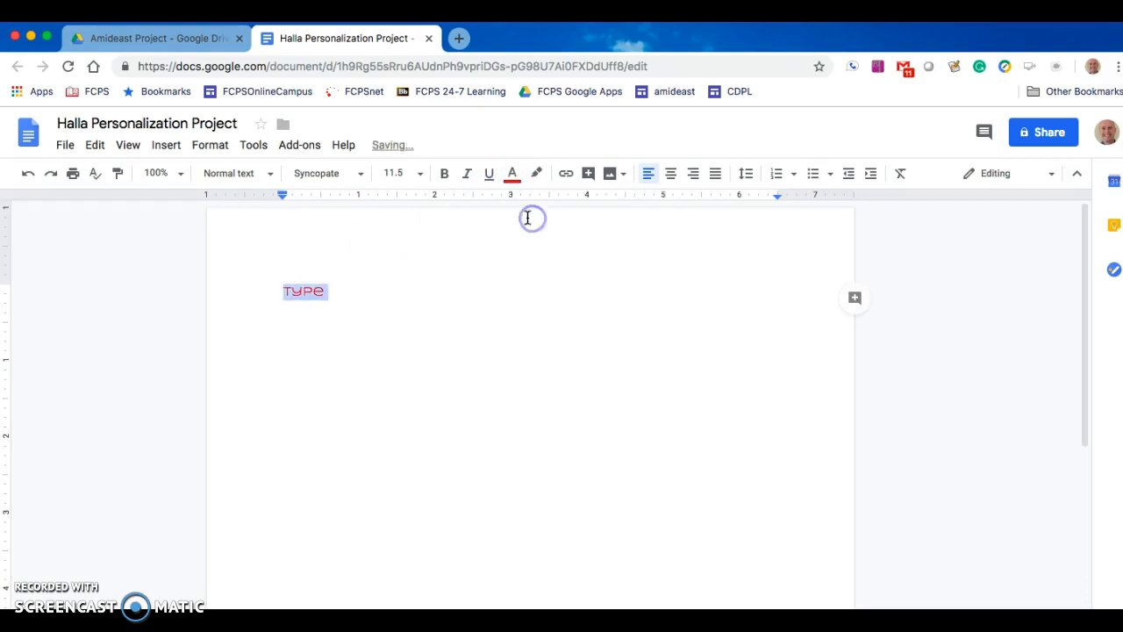
Step: Add the word "Hello" on a new line below "Type" and highlight it in blue
{"action": "left_click", "coordinate": [356, 293]}
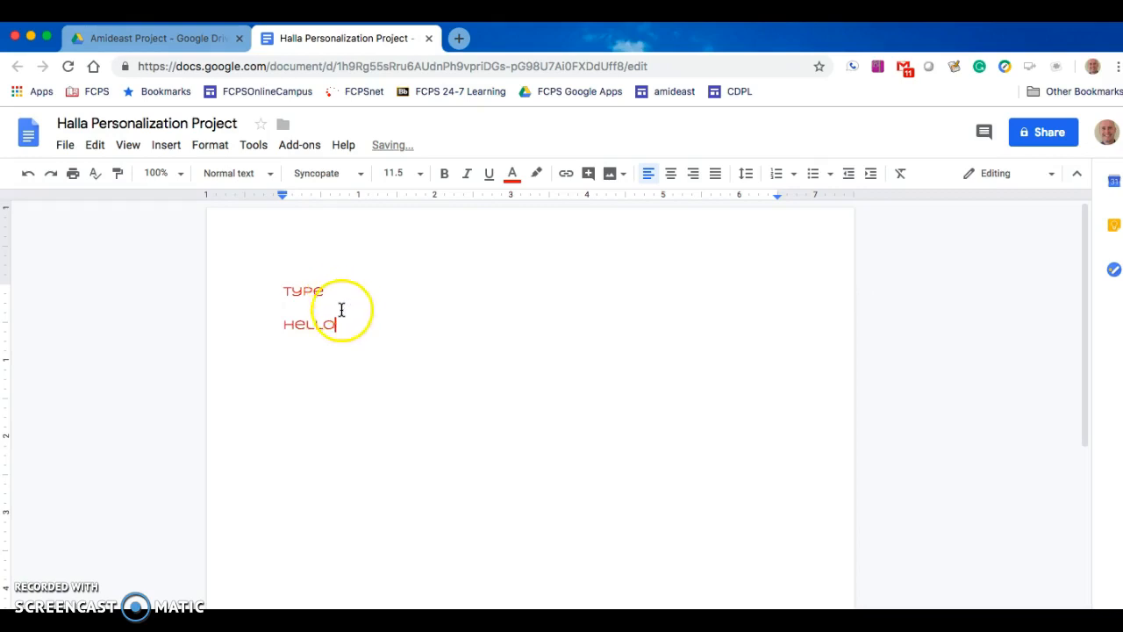
{"action": "left_click_drag", "start_coordinate": [283, 324], "coordinate": [334, 320]}
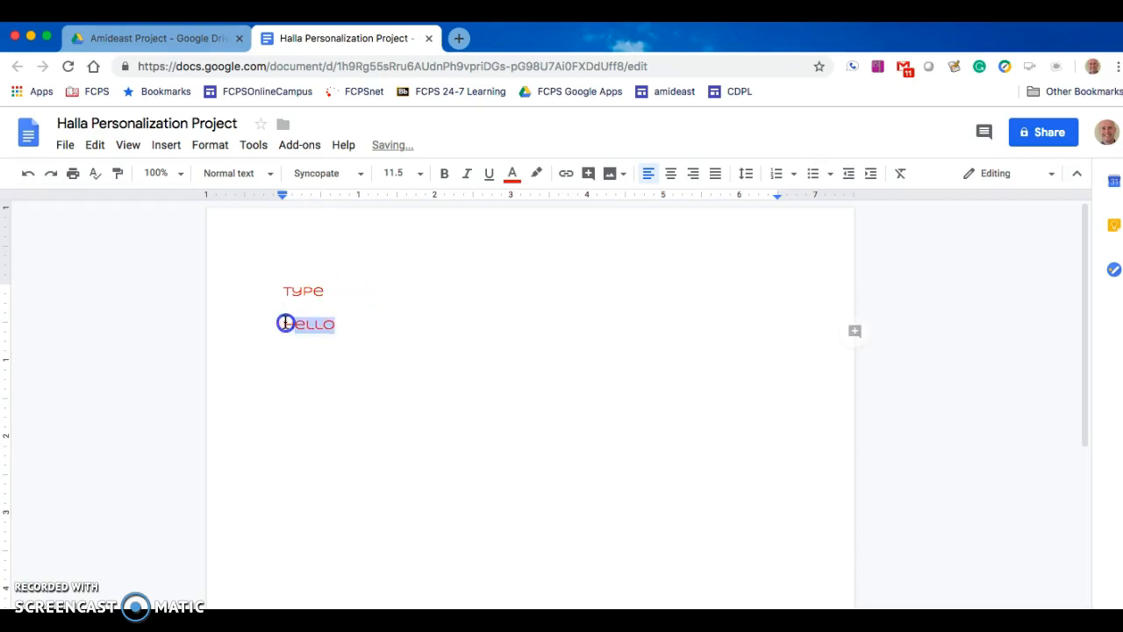
{"action": "left_click", "coordinate": [538, 175]}
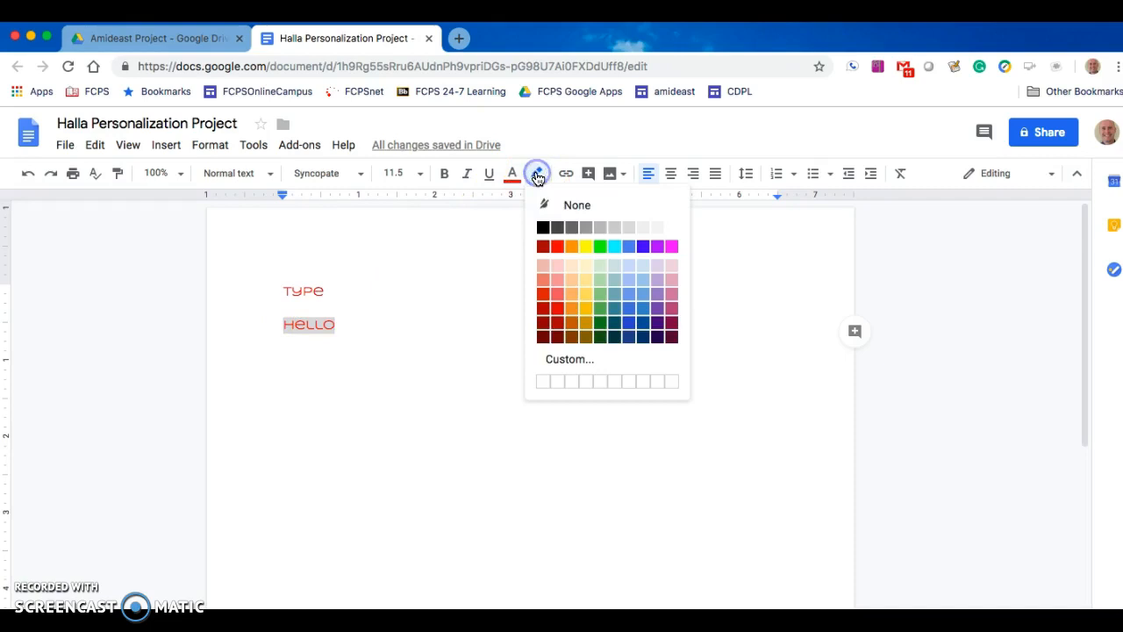
{"action": "left_click", "coordinate": [625, 250]}
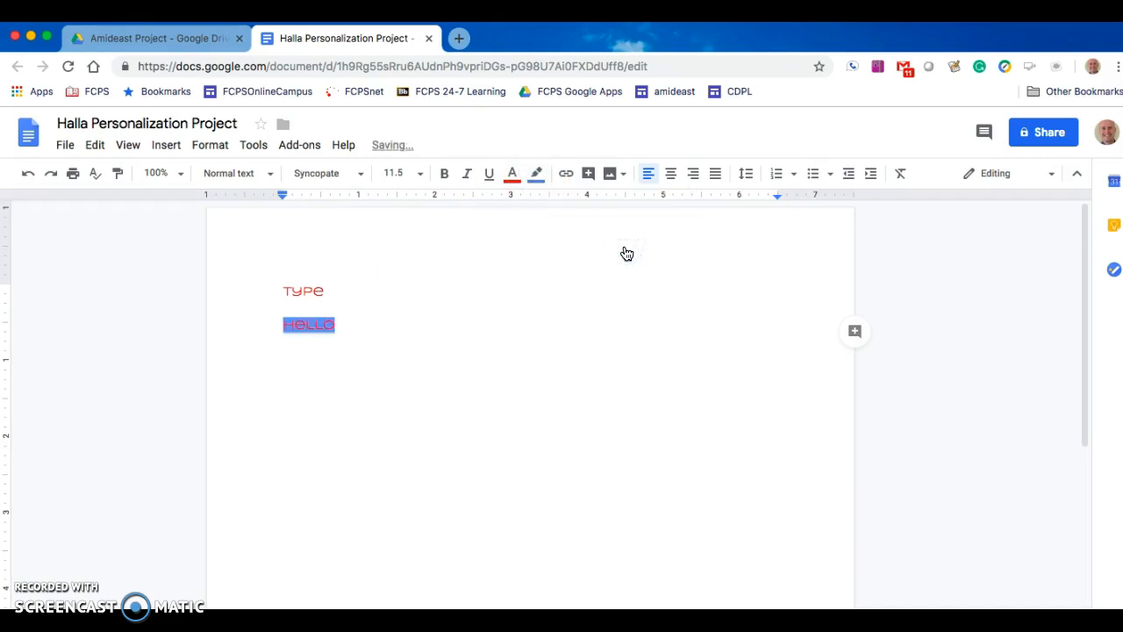
Step: Add an unhighlighted numbered list below: Hello, DC and DVDV, with SC and a deeper SC nested under DC, and D and a deeper V under DVDV
{"action": "left_click", "coordinate": [394, 332]}
{"action": "key", "text": "Return"}
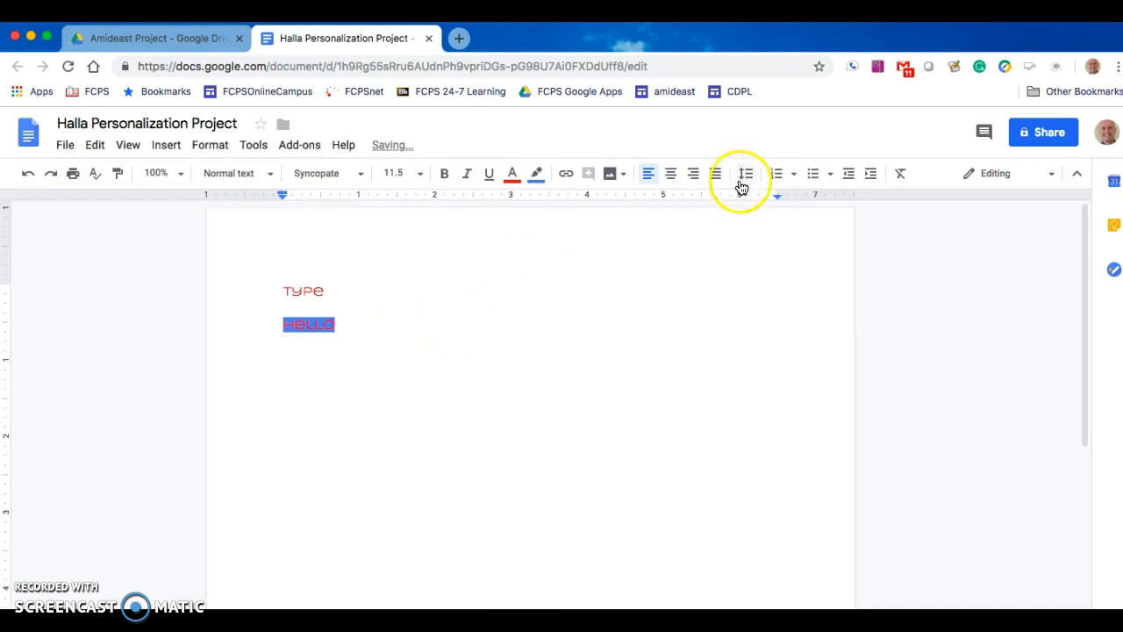
{"action": "left_click", "coordinate": [776, 174]}
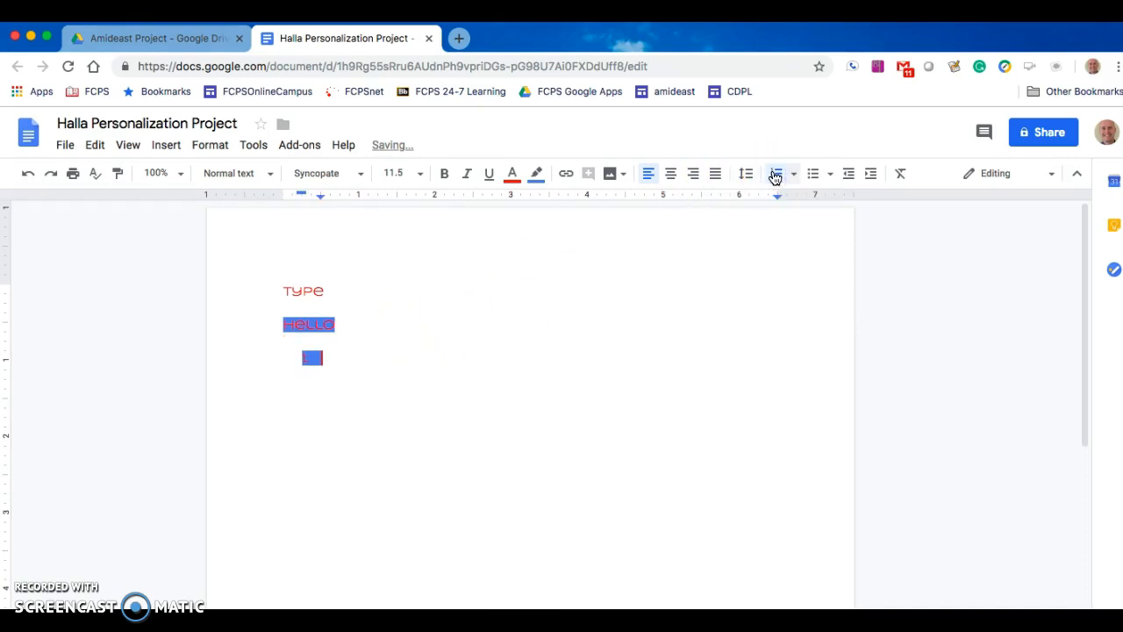
{"action": "left_click", "coordinate": [543, 180]}
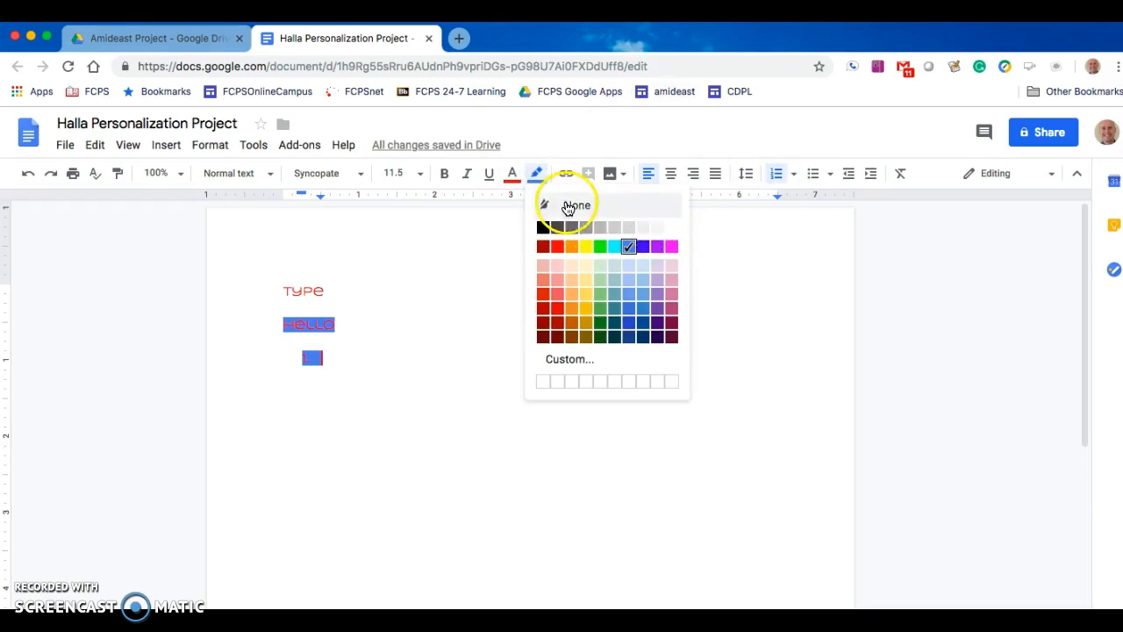
{"action": "left_click", "coordinate": [568, 207]}
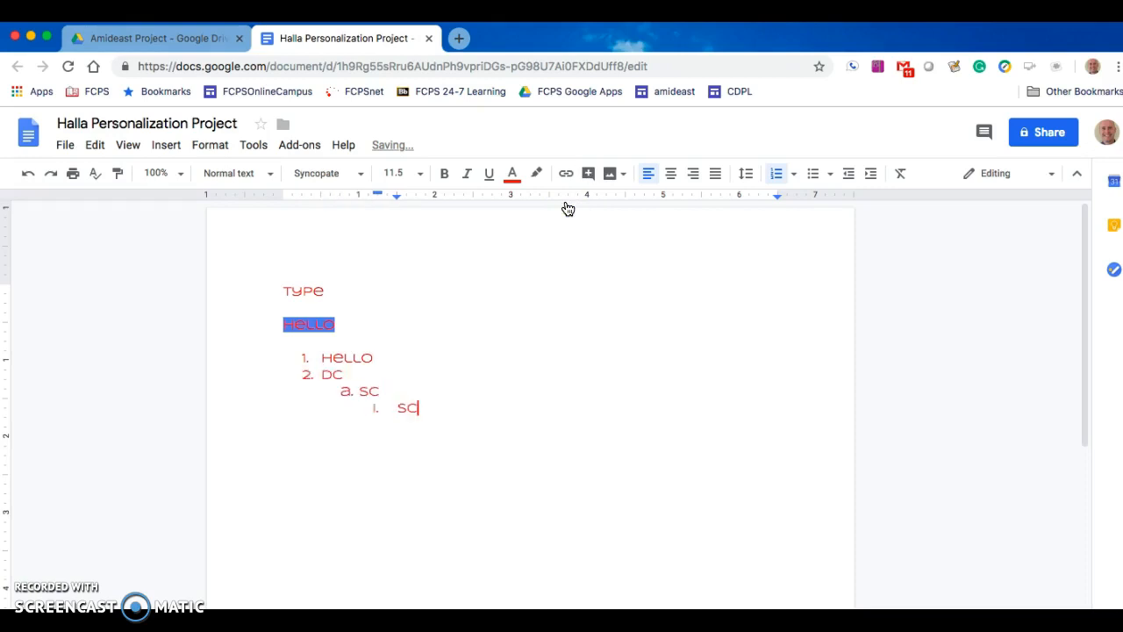
{"action": "key", "text": "Return"}
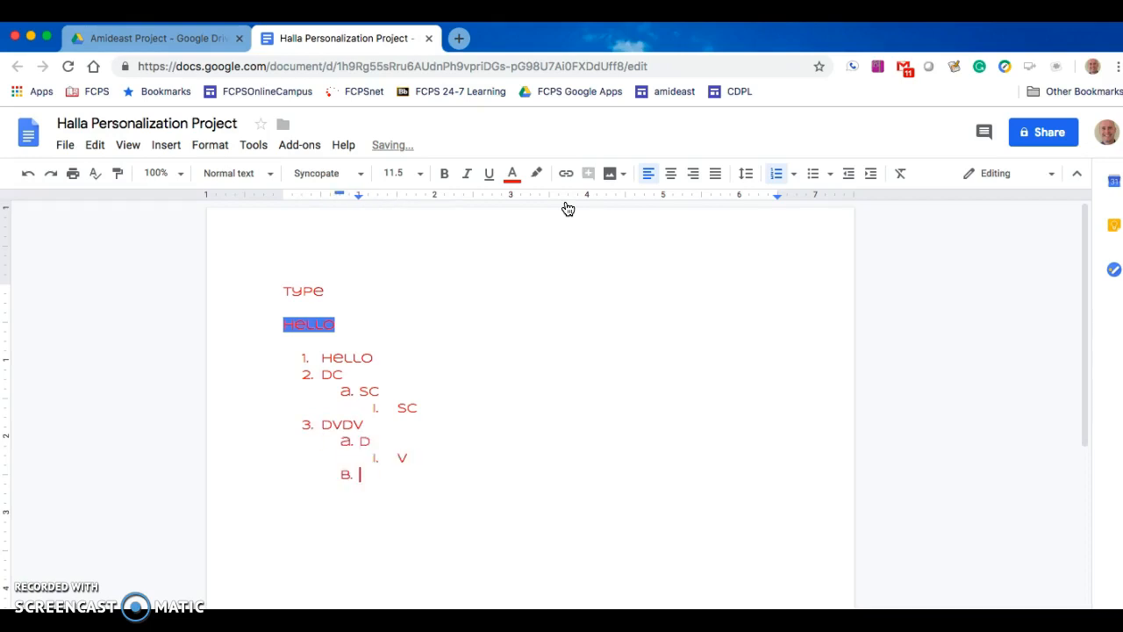
Step: Convert the whole numbered list to a bulleted list and end the list at its empty last item
{"action": "left_click_drag", "start_coordinate": [327, 470], "coordinate": [310, 354]}
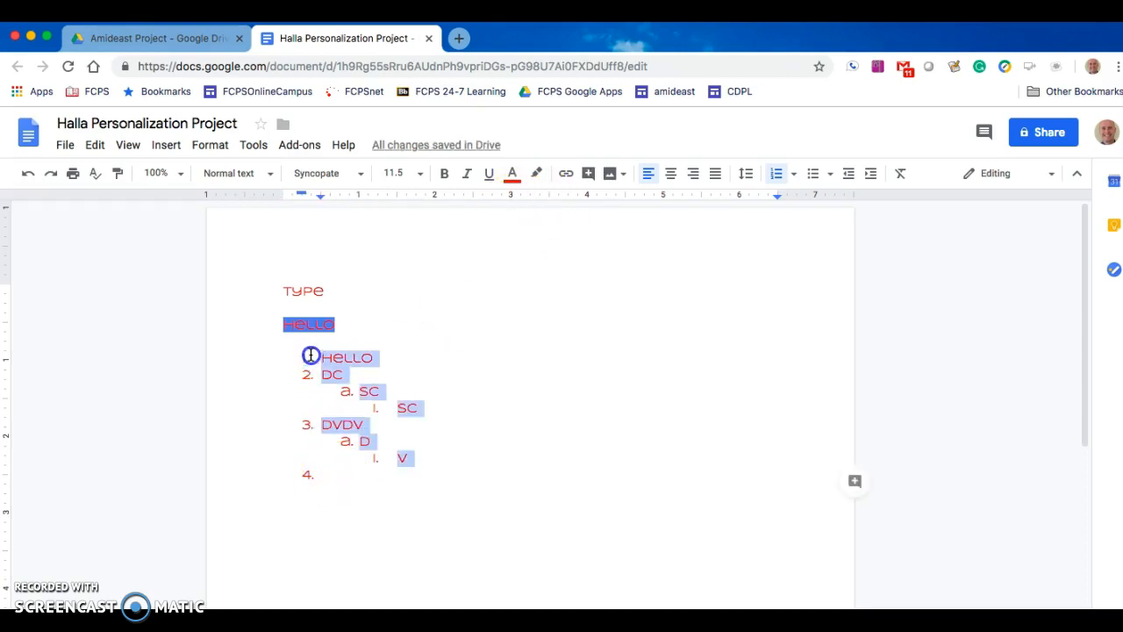
{"action": "left_click", "coordinate": [817, 179]}
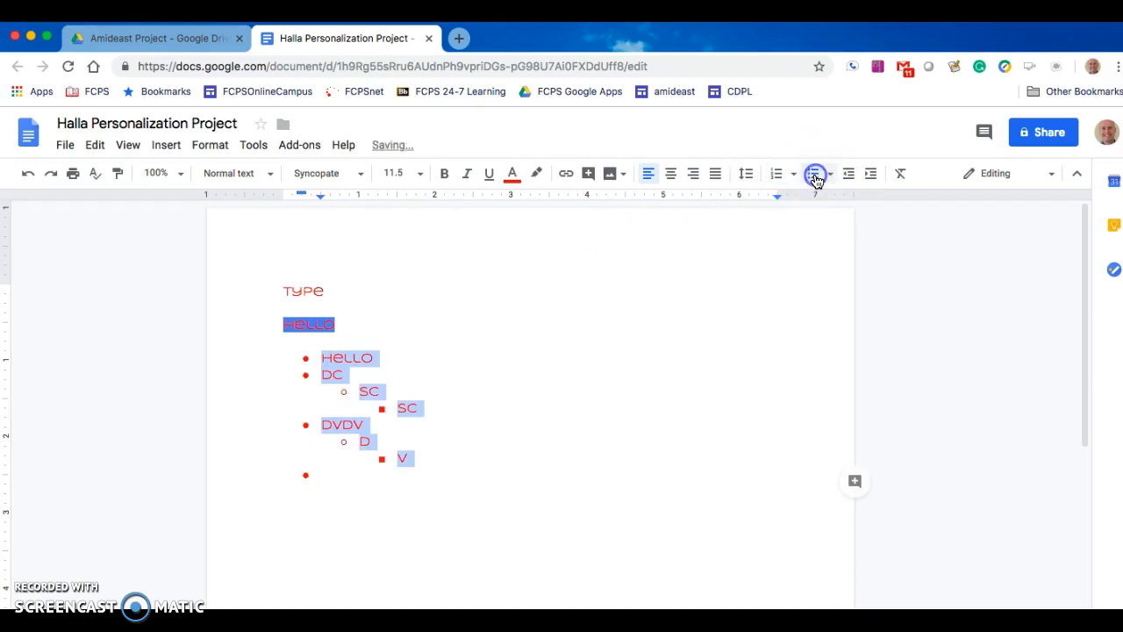
{"action": "left_click", "coordinate": [385, 513]}
{"action": "key", "text": "Return"}
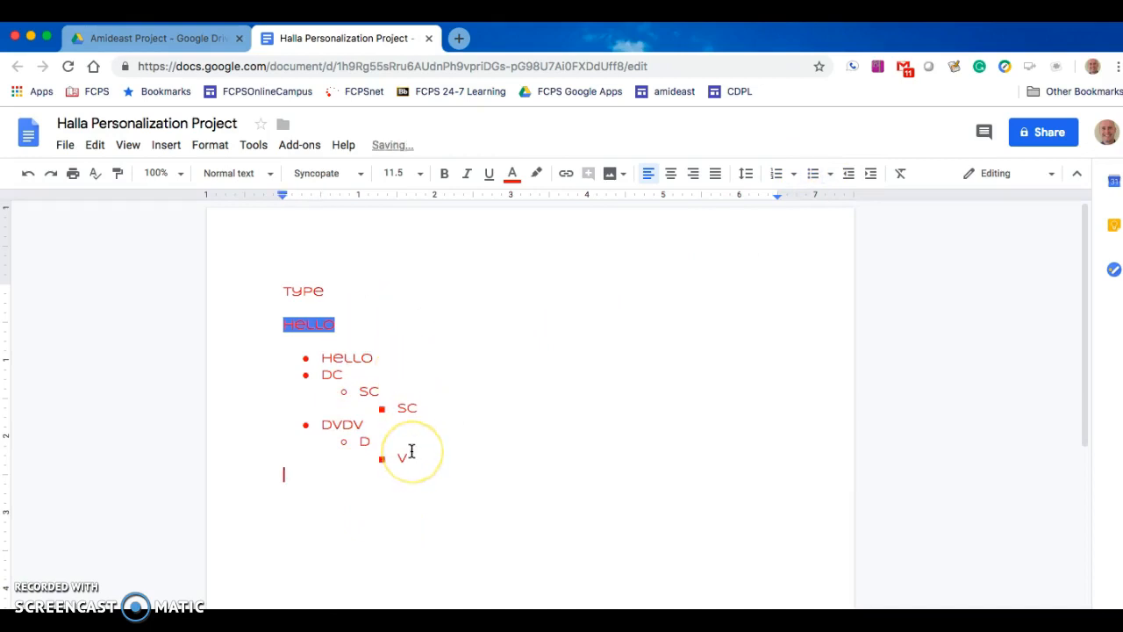
Step: Insert a table with three columns and two rows below the bulleted list
{"action": "left_click", "coordinate": [166, 144]}
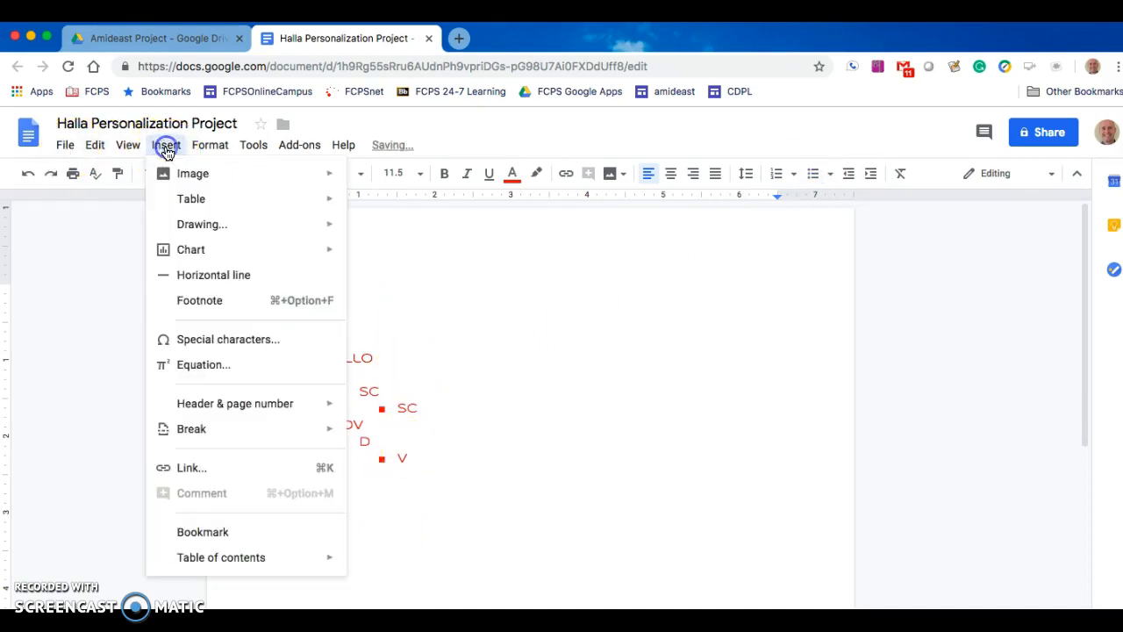
{"action": "mouse_move", "coordinate": [210, 195]}
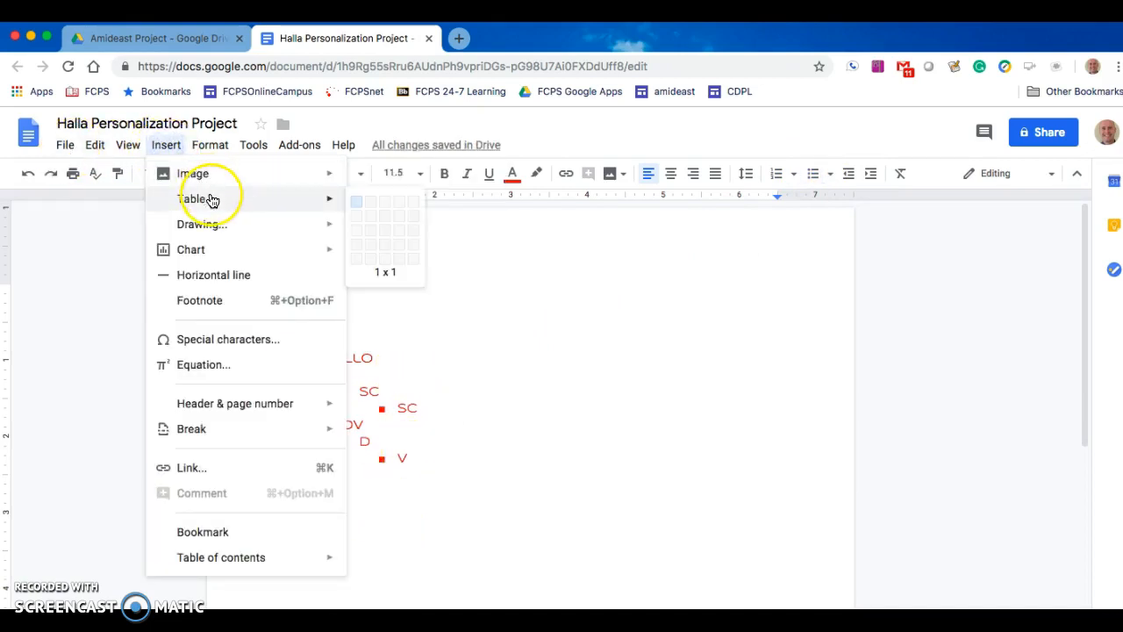
{"action": "left_click", "coordinate": [381, 219]}
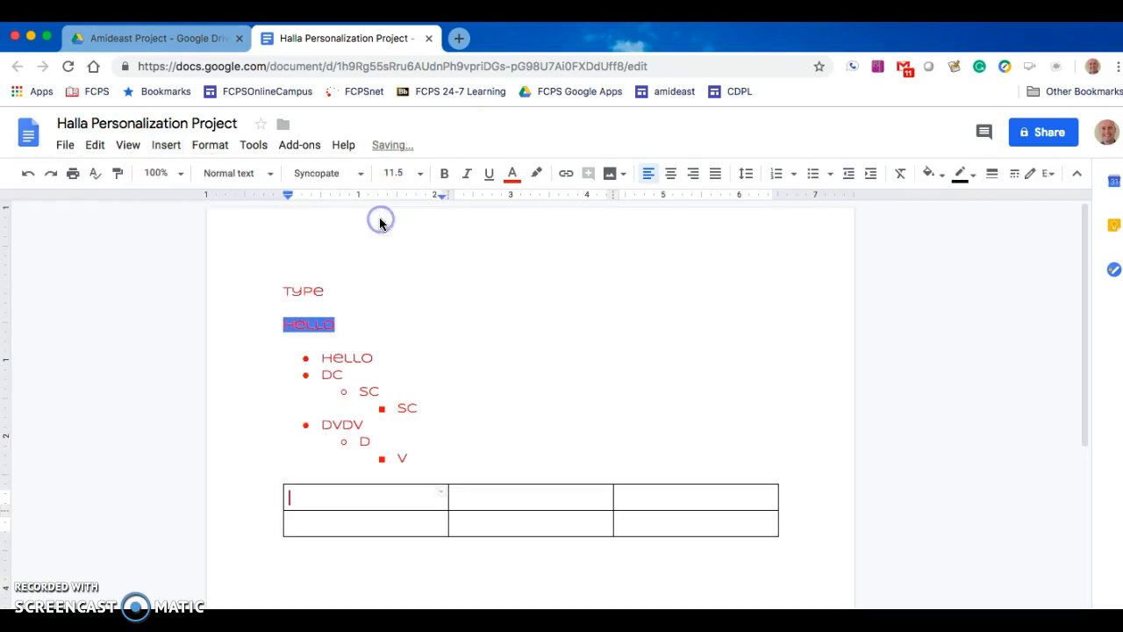
Step: Give the table a dark red 2.25 pt border and fill its first cell with an orange background
{"action": "right_click", "coordinate": [402, 497]}
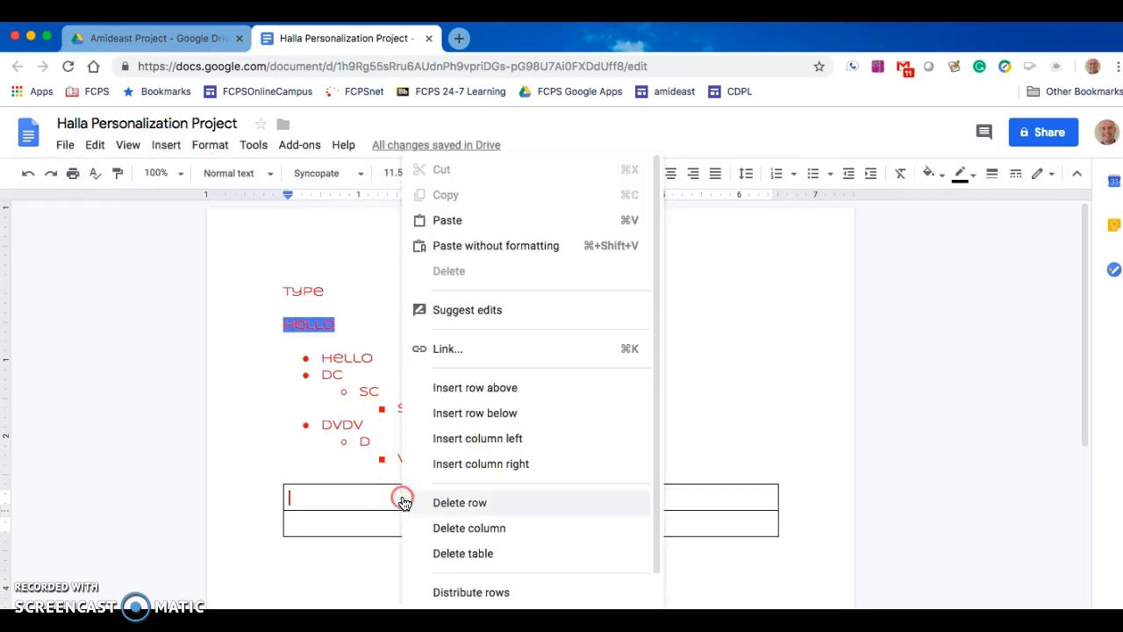
{"action": "scroll", "coordinate": [439, 509], "scroll_direction": "down", "scroll_amount": 2}
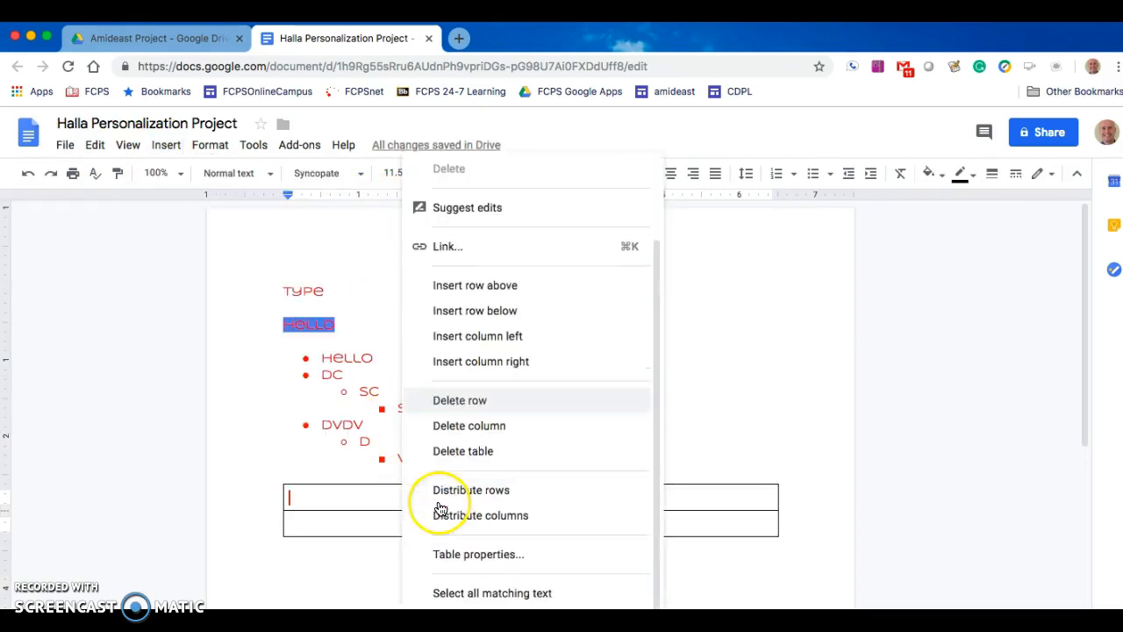
{"action": "left_click", "coordinate": [451, 556]}
{"action": "left_click", "coordinate": [439, 294]}
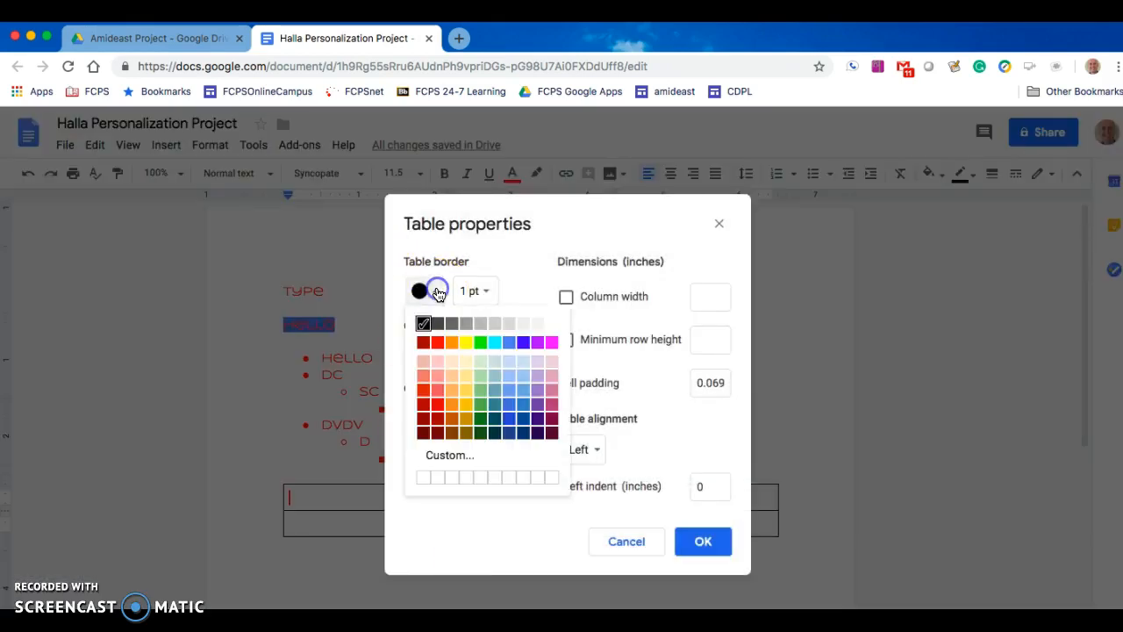
{"action": "left_click", "coordinate": [428, 345]}
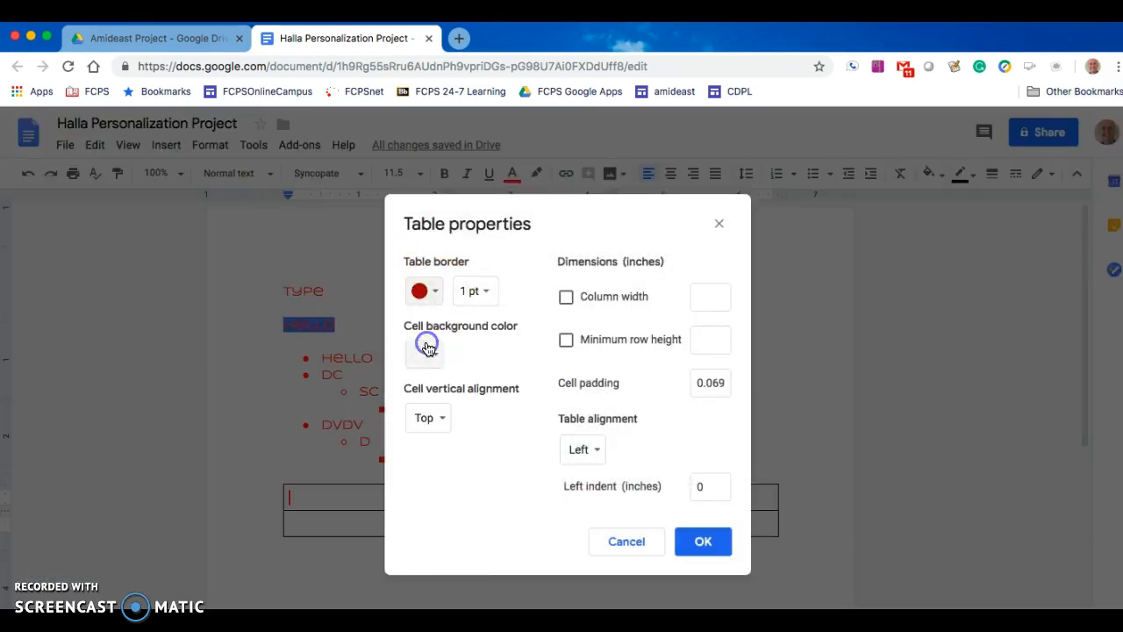
{"action": "left_click", "coordinate": [488, 295]}
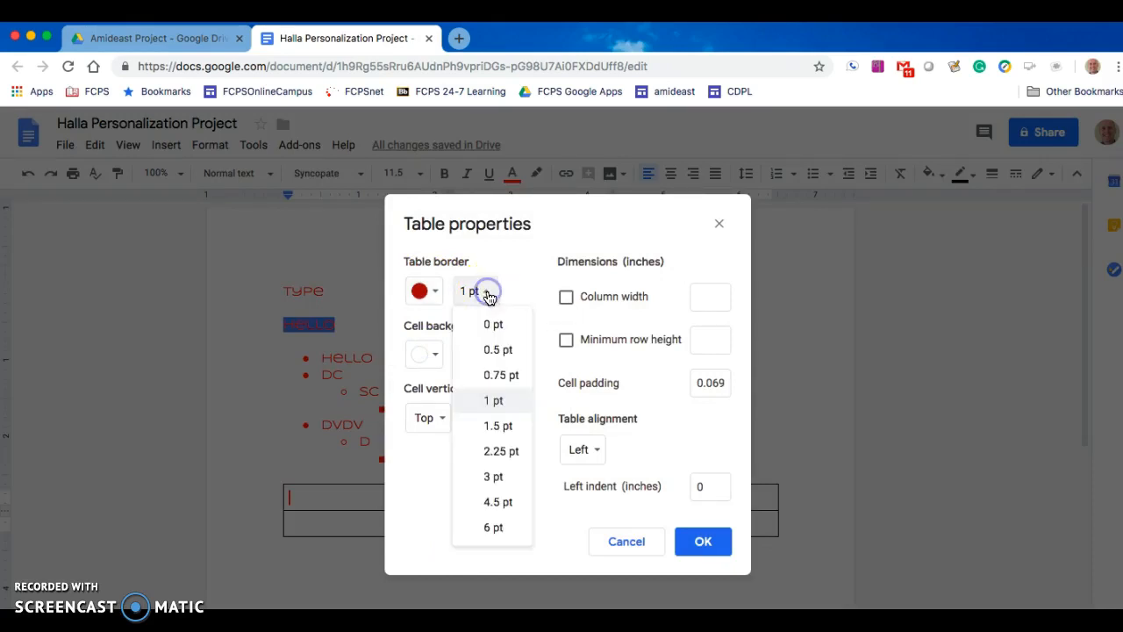
{"action": "left_click", "coordinate": [503, 451]}
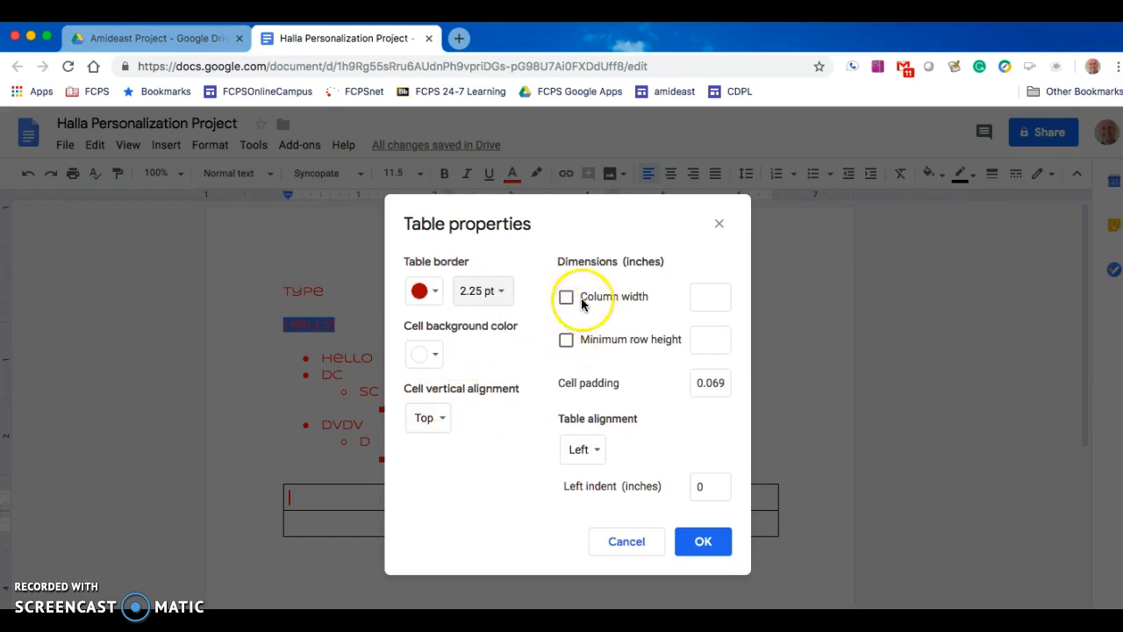
{"action": "left_click", "coordinate": [430, 354]}
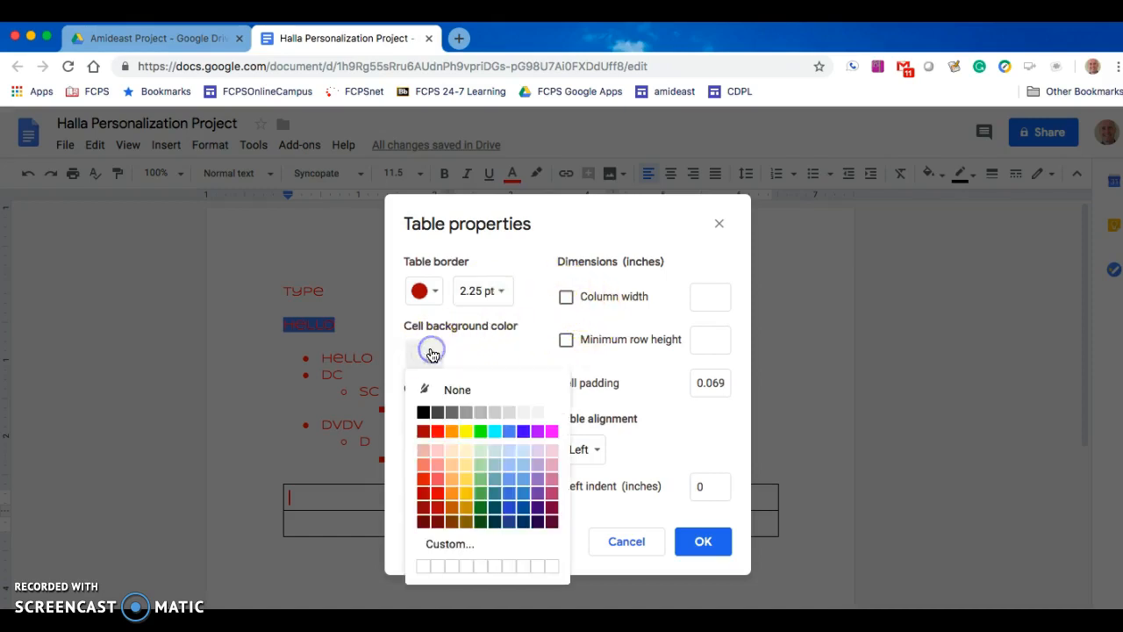
{"action": "left_click", "coordinate": [452, 431]}
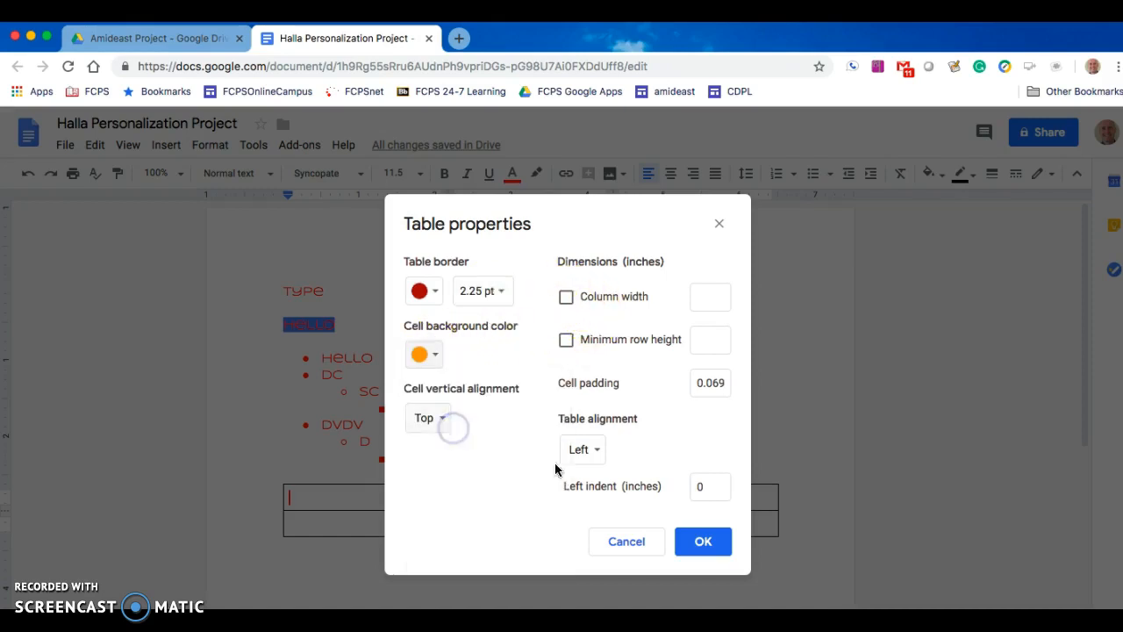
{"action": "left_click", "coordinate": [703, 542]}
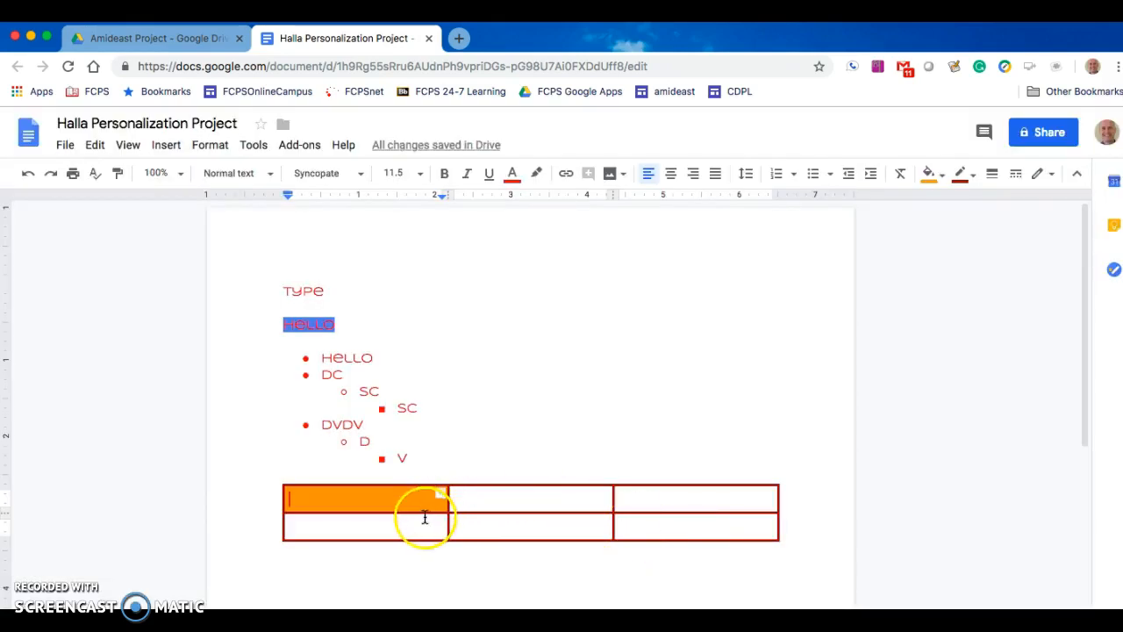
Step: Merge the three cells of the table's second row into one cell
{"action": "left_click_drag", "start_coordinate": [431, 524], "coordinate": [630, 533]}
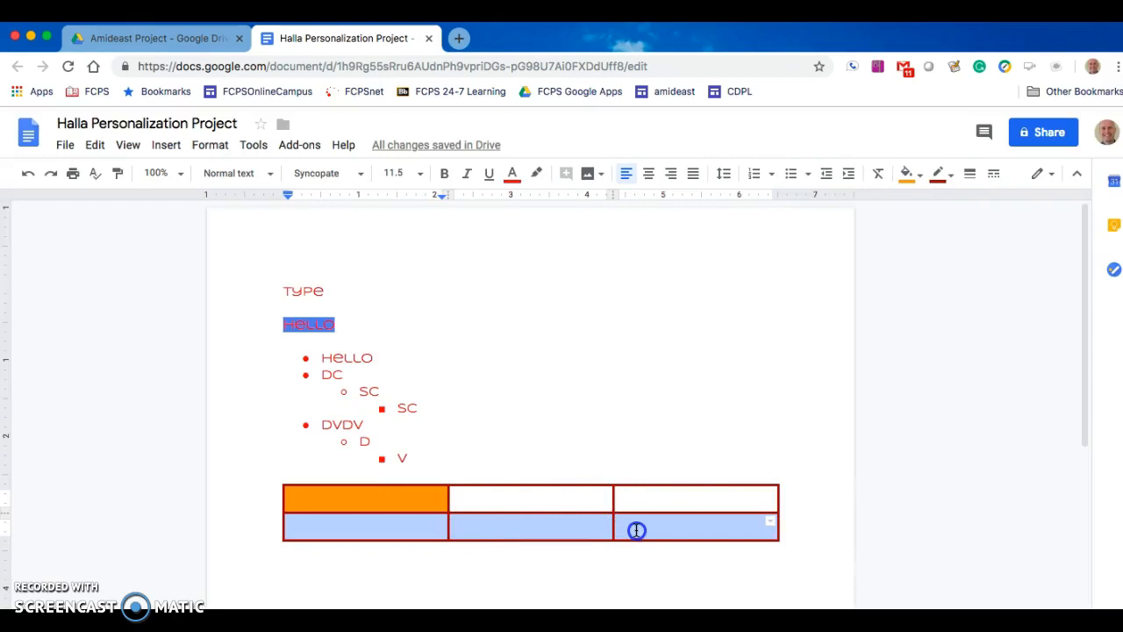
{"action": "right_click", "coordinate": [637, 532]}
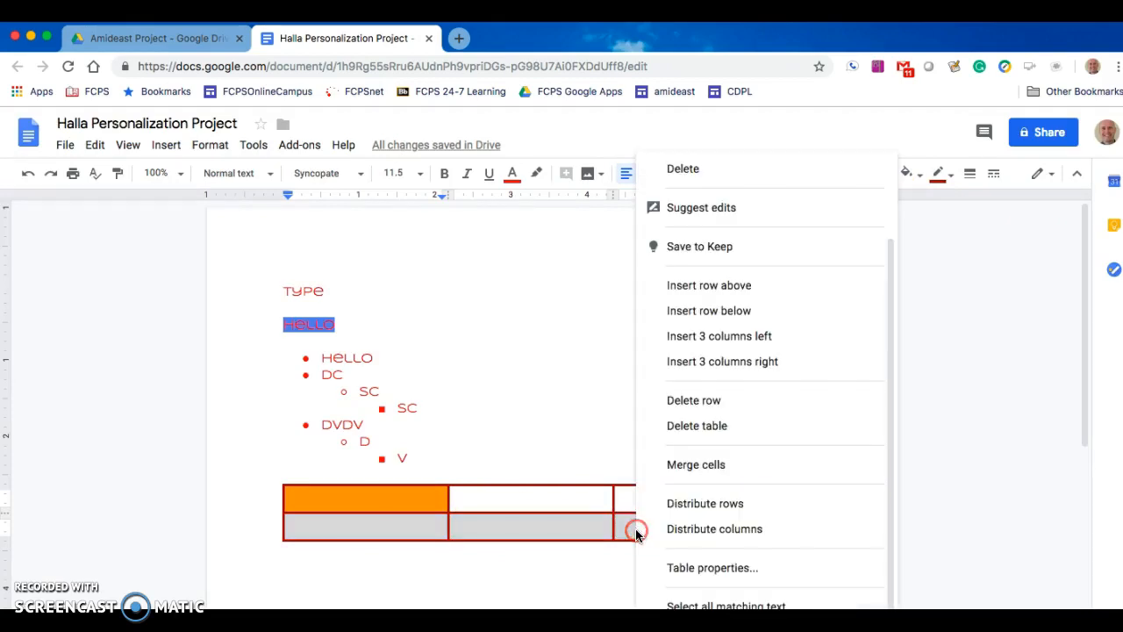
{"action": "left_click", "coordinate": [694, 465]}
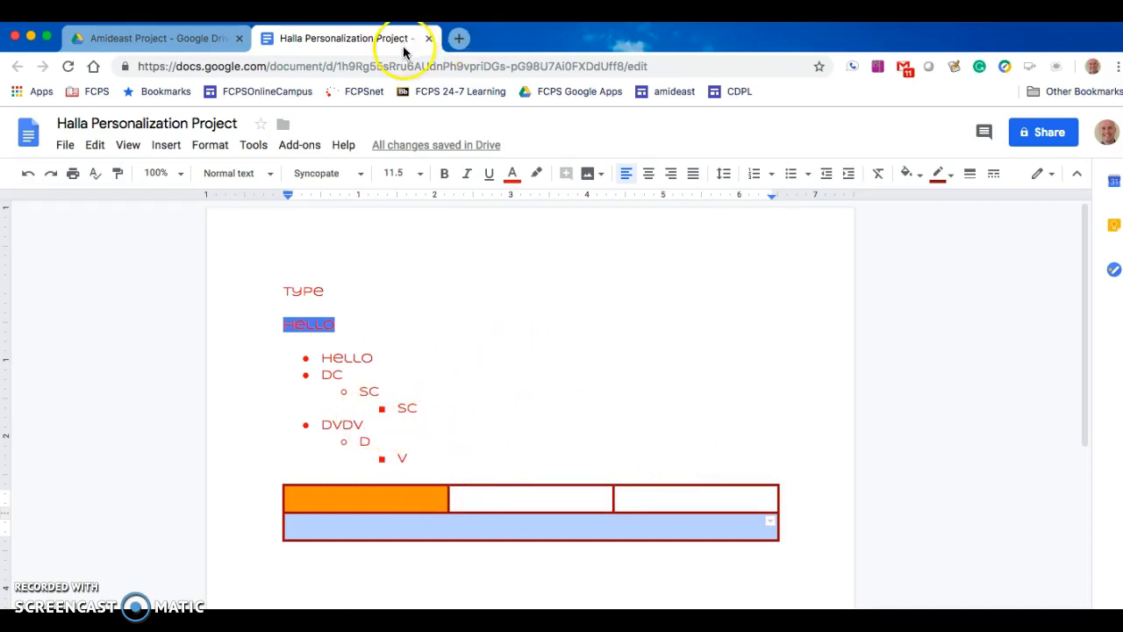
Step: Open letsrun.com in a new browser tab and enter cnn.com in that tab's address field
{"action": "left_click", "coordinate": [458, 38]}
{"action": "type", "text": "let"}
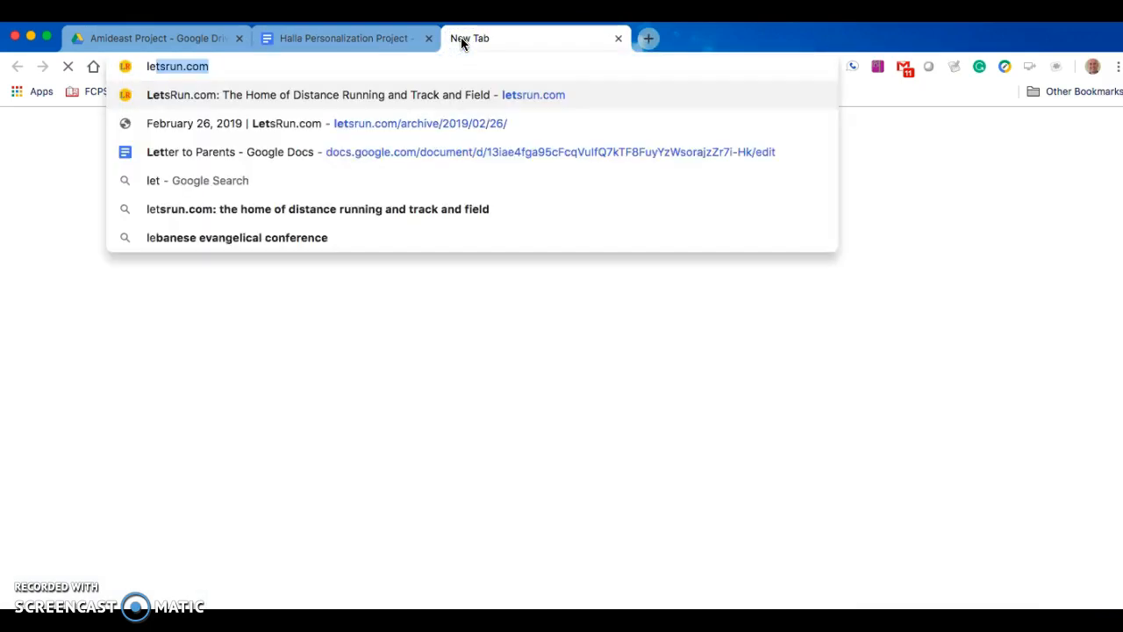
{"action": "key", "text": "Return"}
{"action": "left_click", "coordinate": [227, 67]}
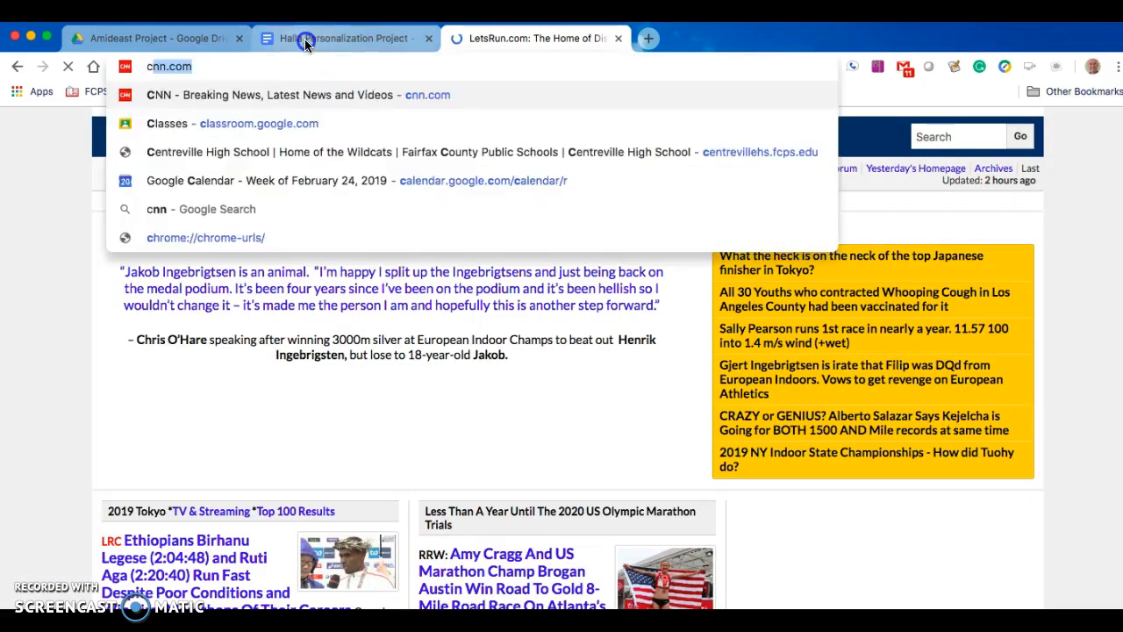
Step: Return to the document and open the link settings for the first bullet, "Hello"
{"action": "left_click", "coordinate": [303, 39]}
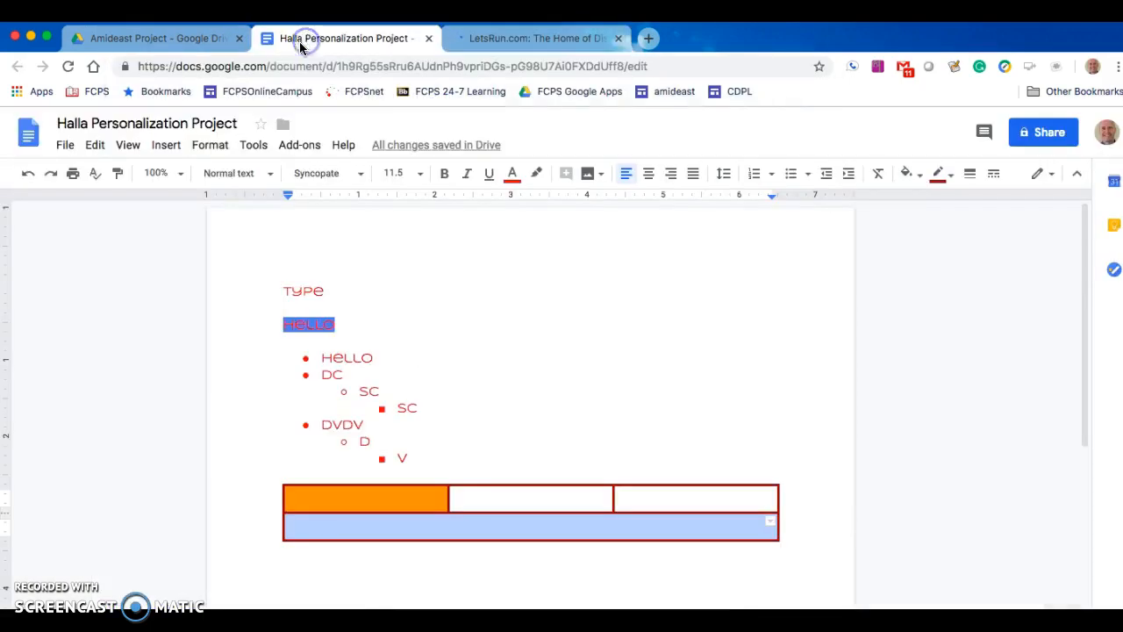
{"action": "double_click", "coordinate": [339, 358]}
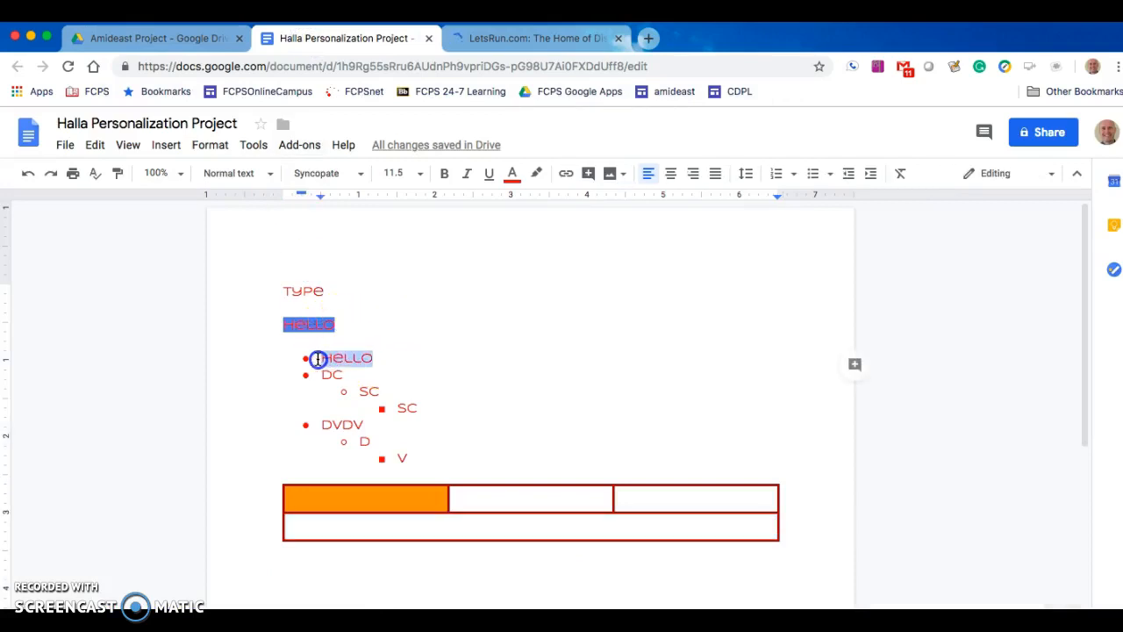
{"action": "left_click", "coordinate": [561, 177]}
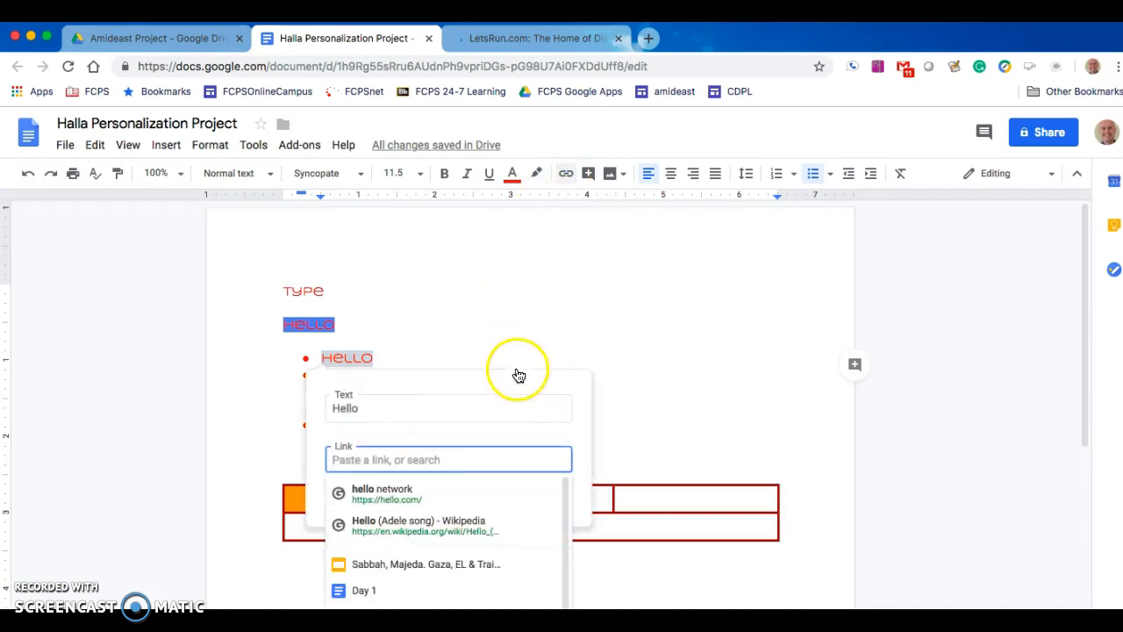
{"action": "left_click", "coordinate": [481, 461]}
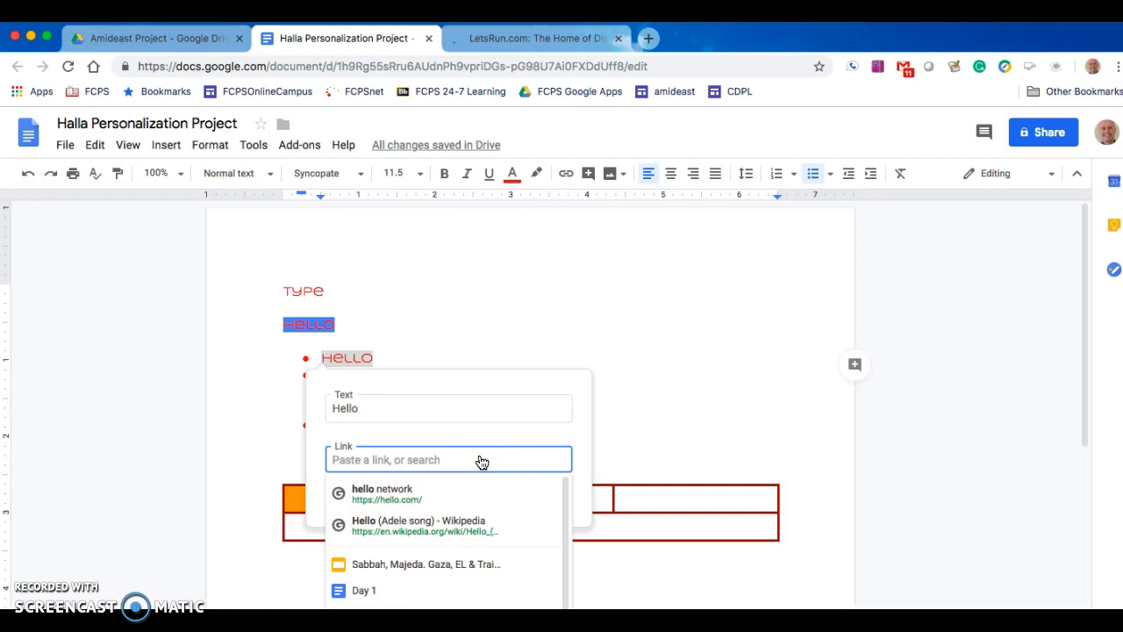
Step: Copy the cnn.com address from the address field of the LetsRun browser tab
{"action": "left_click", "coordinate": [564, 37]}
{"action": "left_click", "coordinate": [187, 73]}
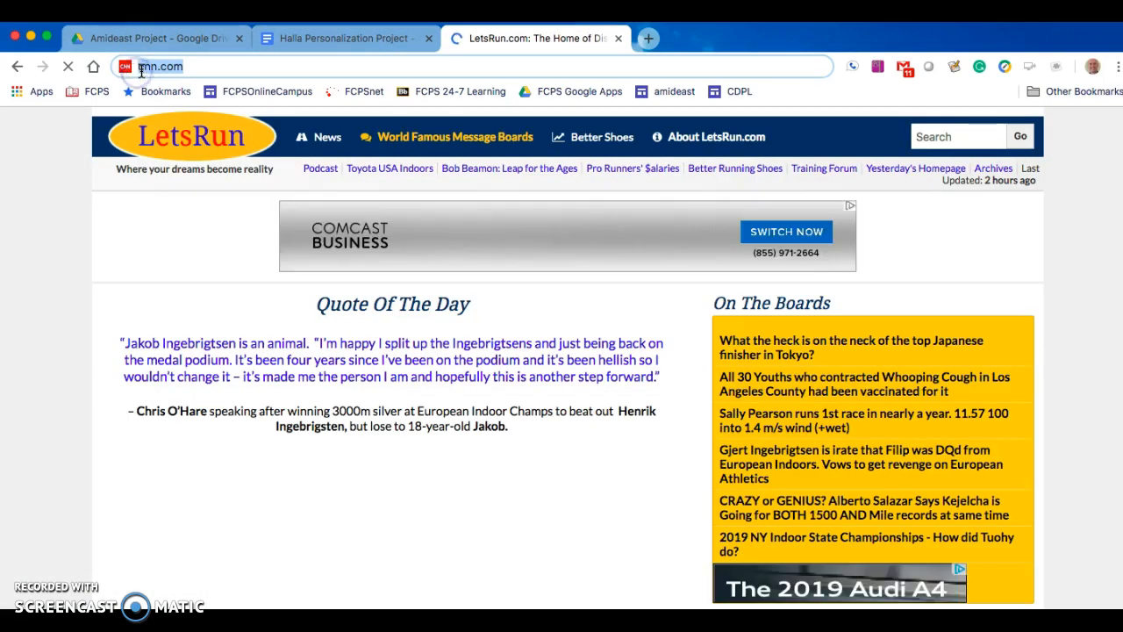
{"action": "right_click", "coordinate": [140, 71]}
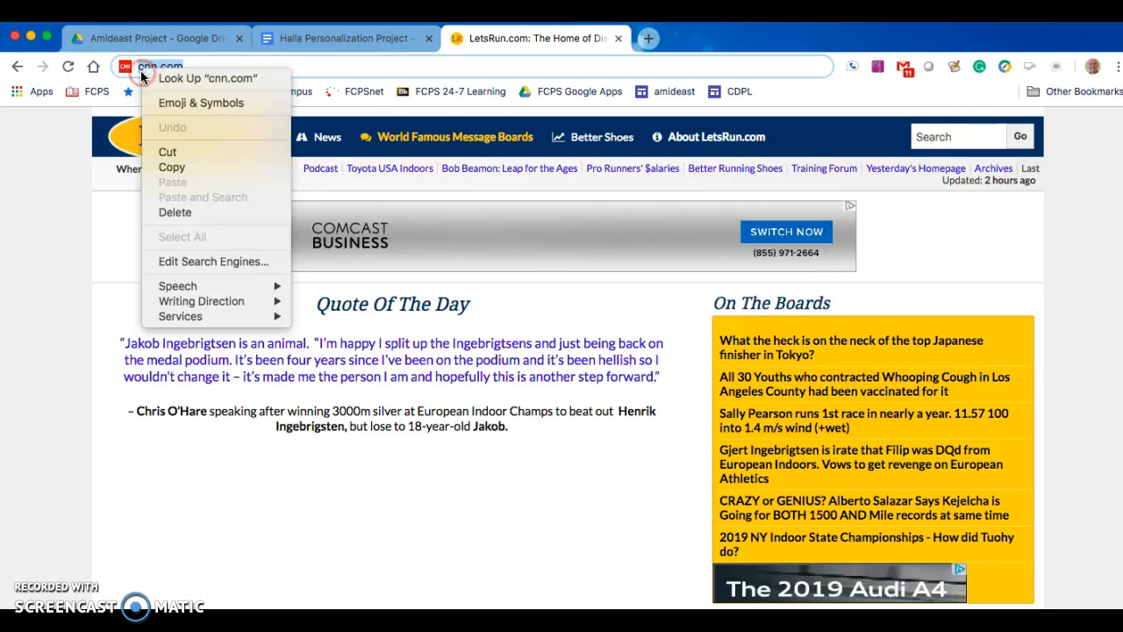
{"action": "left_click", "coordinate": [175, 166]}
Step: Try to link the "Hello" bullet in the document to the copied cnn.com address
{"action": "left_click", "coordinate": [318, 42]}
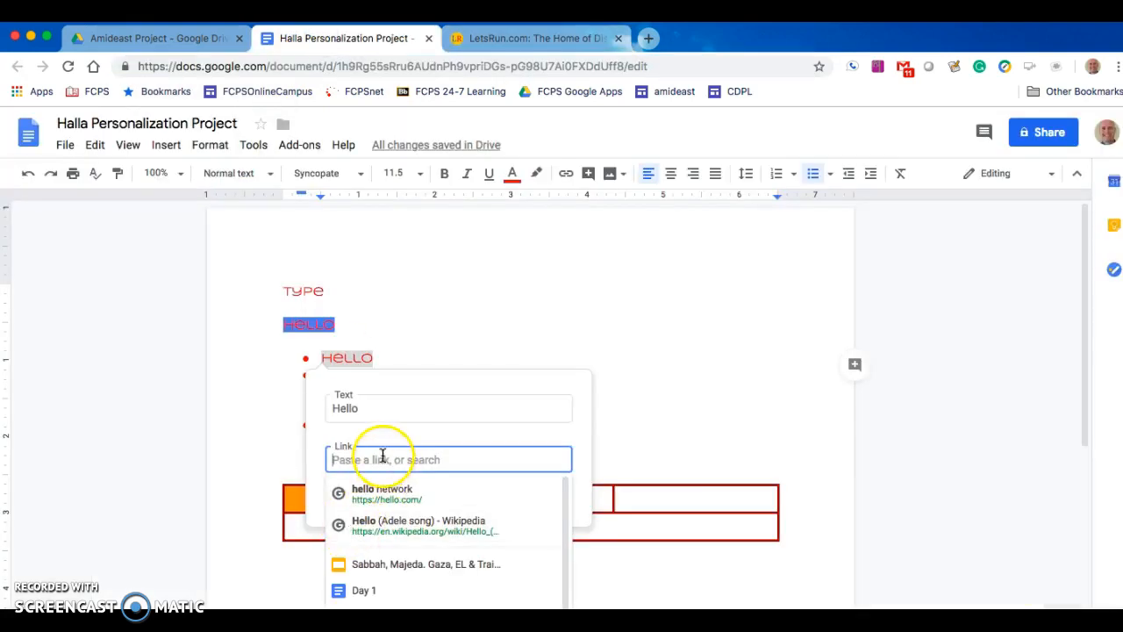
{"action": "key", "text": "super+v"}
{"action": "left_click", "coordinate": [583, 365]}
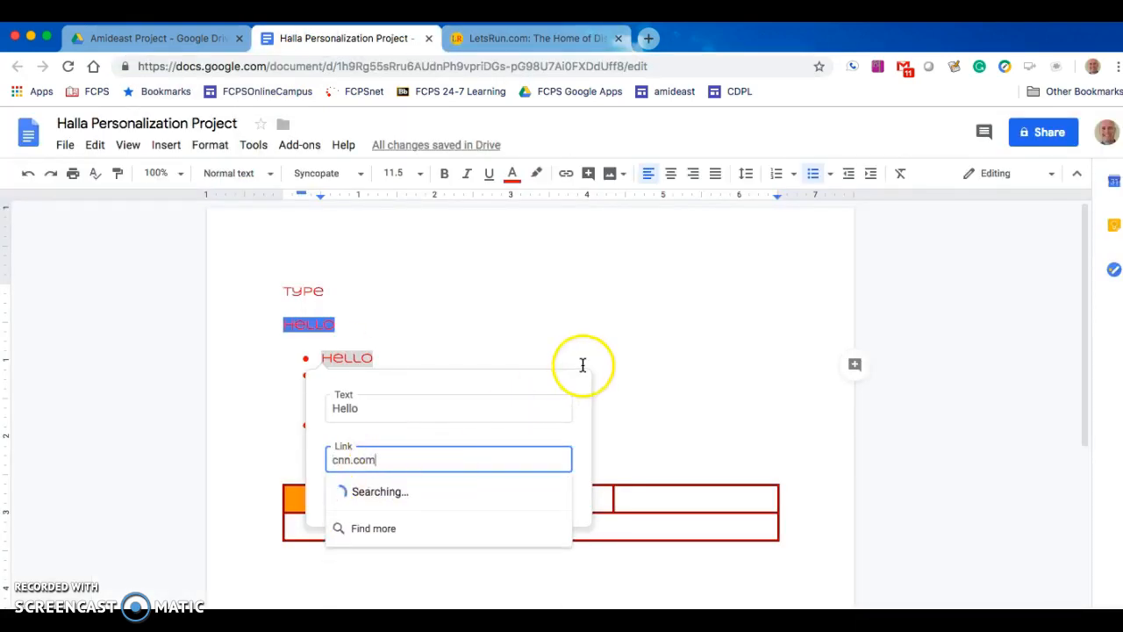
{"action": "mouse_move", "coordinate": [368, 426]}
{"action": "left_mouse_down"}
{"action": "mouse_move", "coordinate": [377, 394]}
{"action": "mouse_move", "coordinate": [366, 429]}
{"action": "left_mouse_up"}
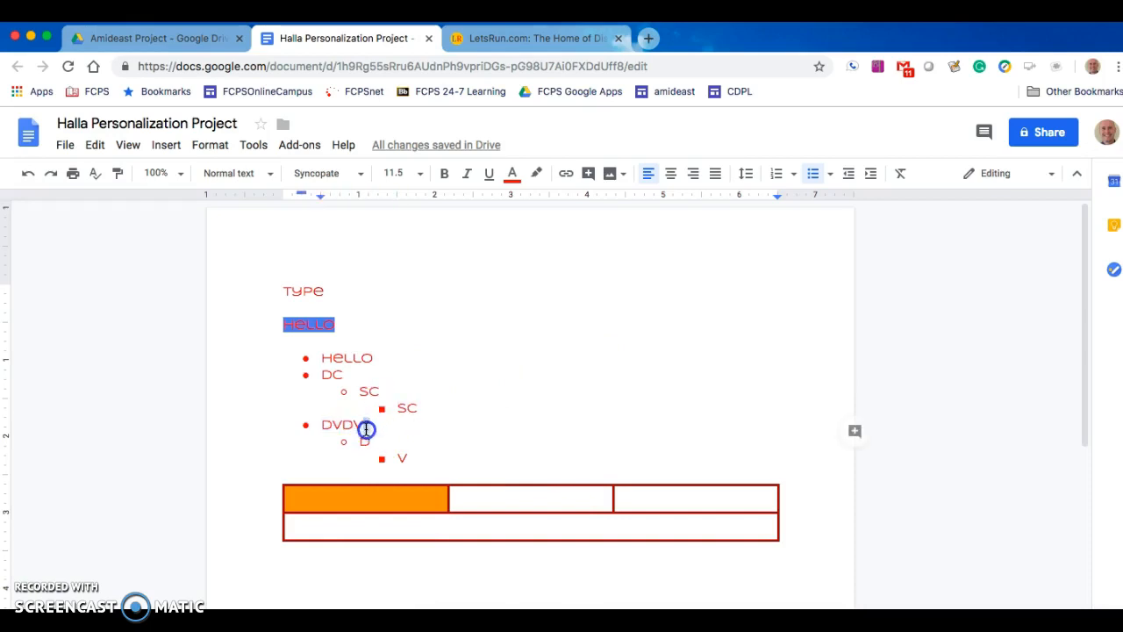
{"action": "left_click", "coordinate": [566, 173]}
{"action": "key", "text": "super+v"}
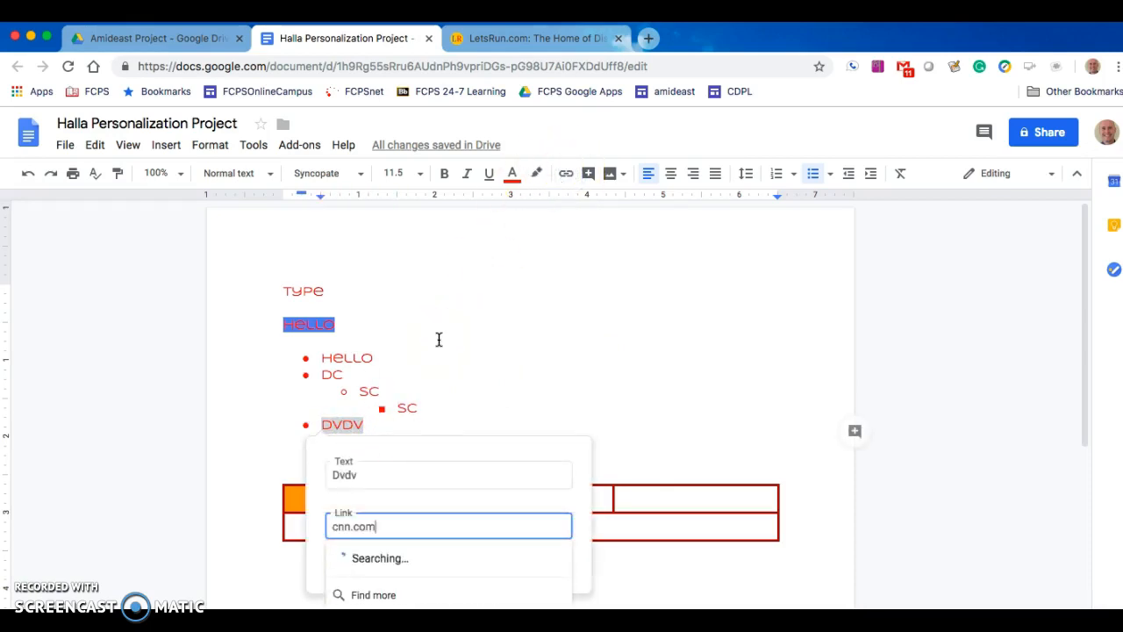
{"action": "scroll", "coordinate": [384, 596], "scroll_direction": "down", "scroll_amount": 2}
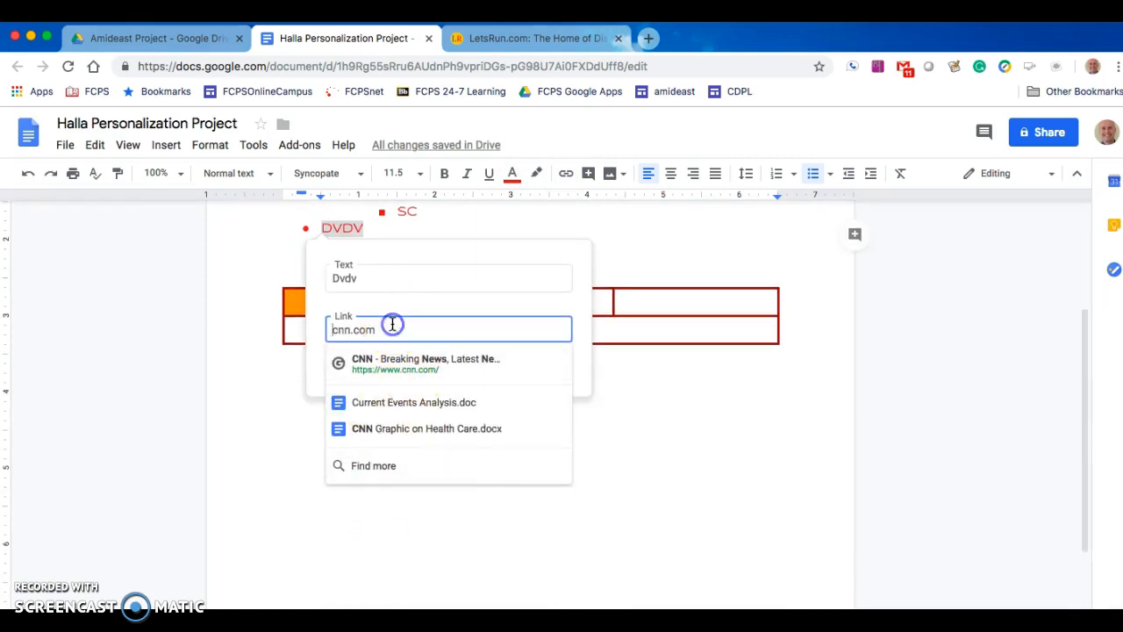
{"action": "left_click", "coordinate": [394, 359]}
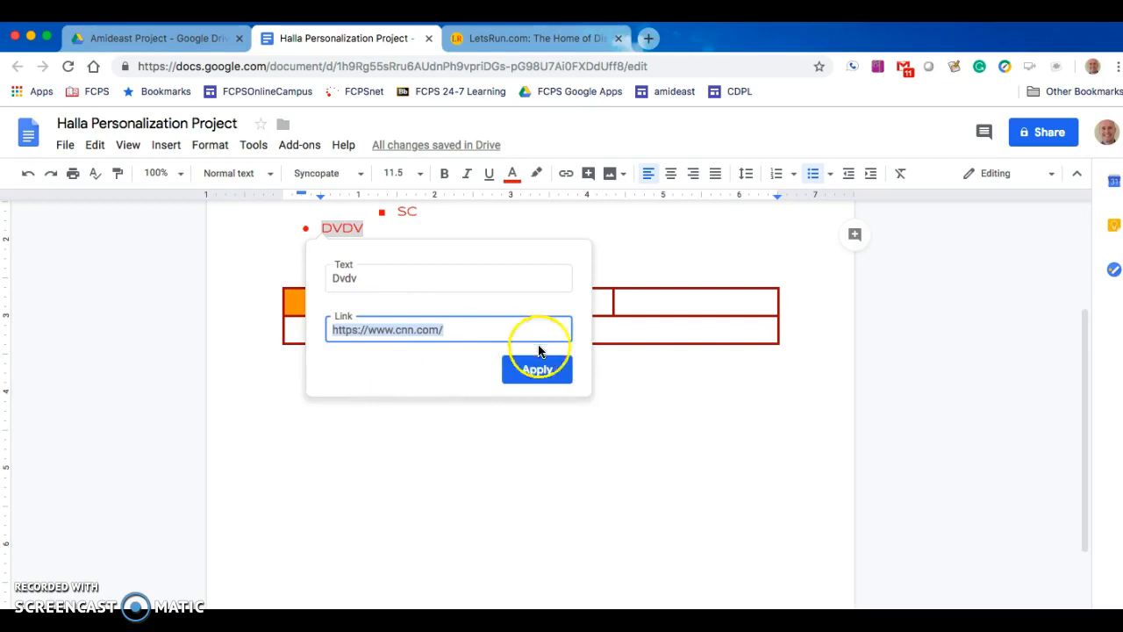
{"action": "left_click", "coordinate": [539, 369]}
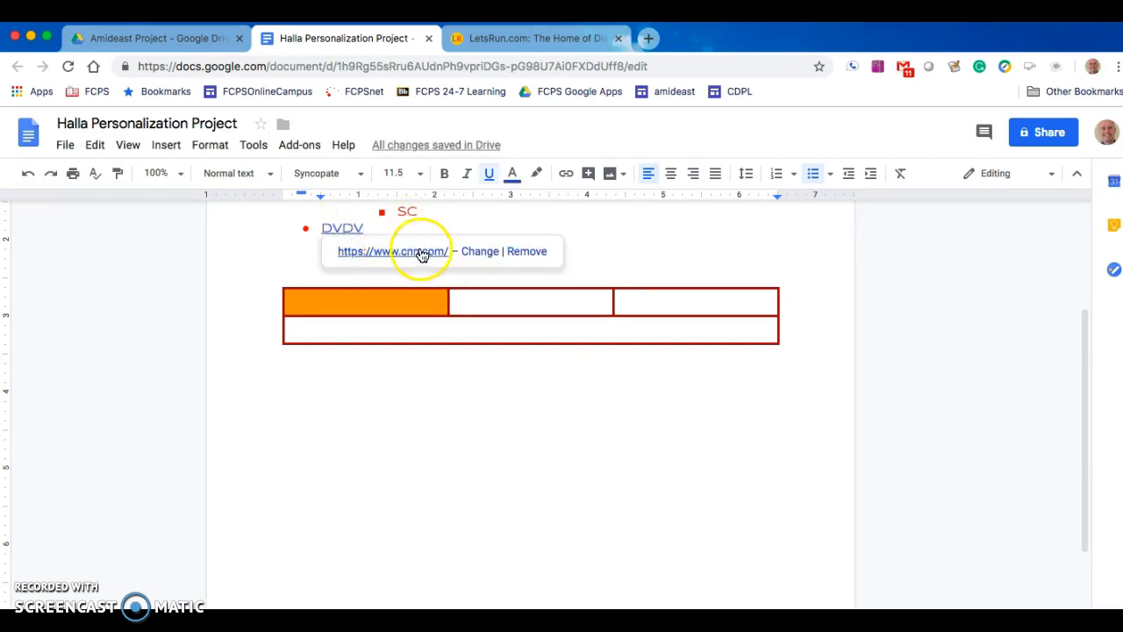
Step: Turn on link sharing for the document so that anyone with the link can edit, and save the sharing settings
{"action": "scroll", "coordinate": [426, 259], "scroll_direction": "up", "scroll_amount": 5}
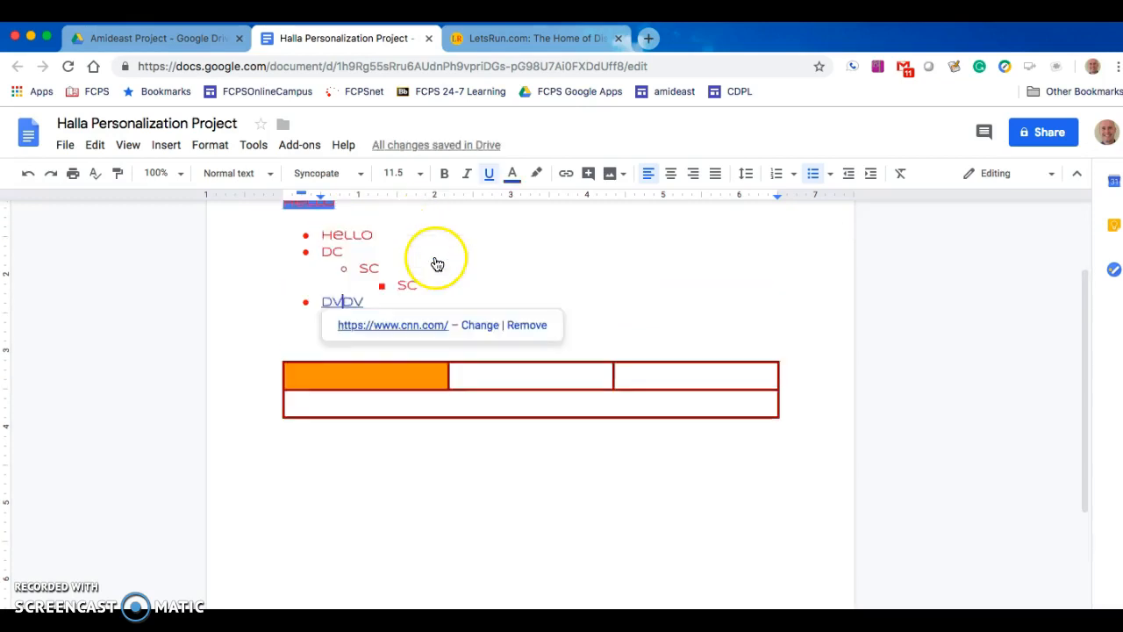
{"action": "left_click", "coordinate": [439, 71]}
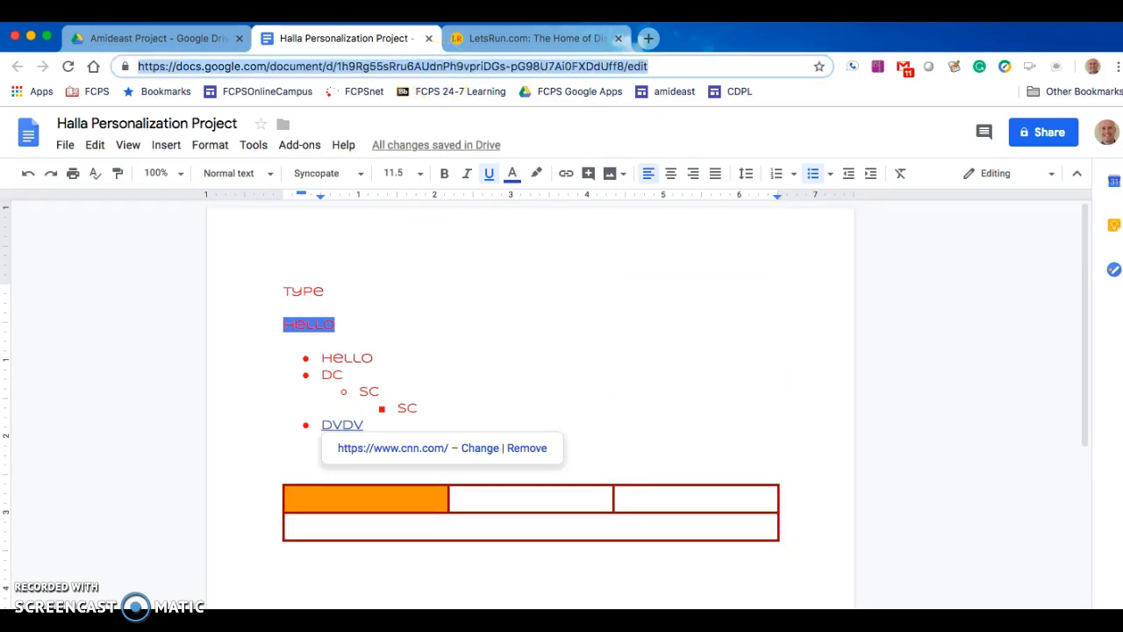
{"action": "left_click", "coordinate": [1045, 136]}
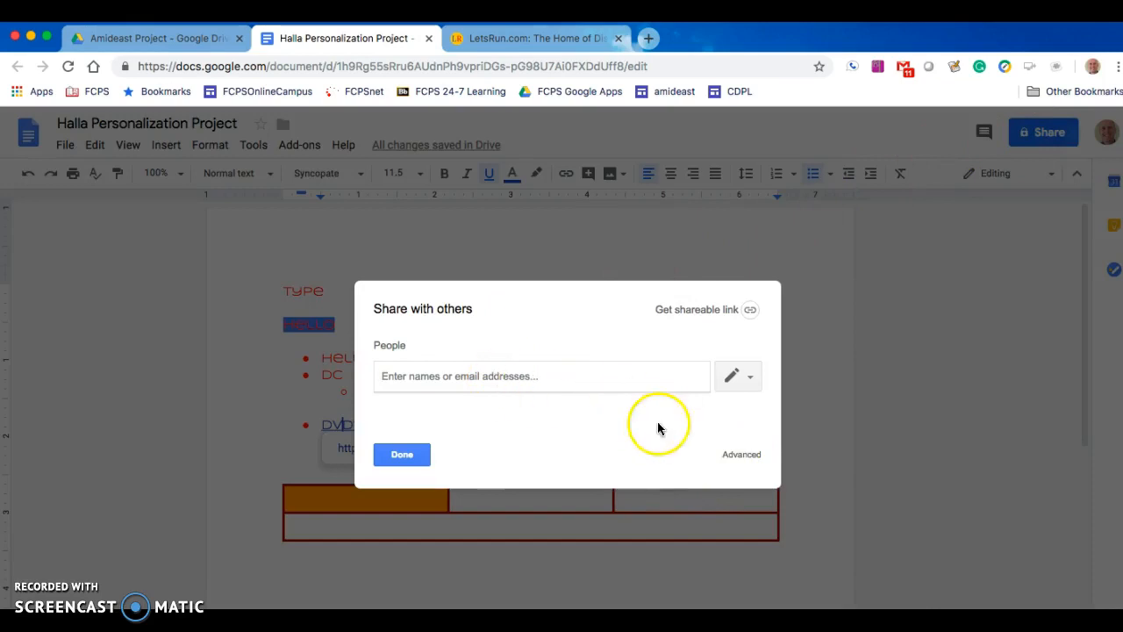
{"action": "left_click", "coordinate": [740, 455]}
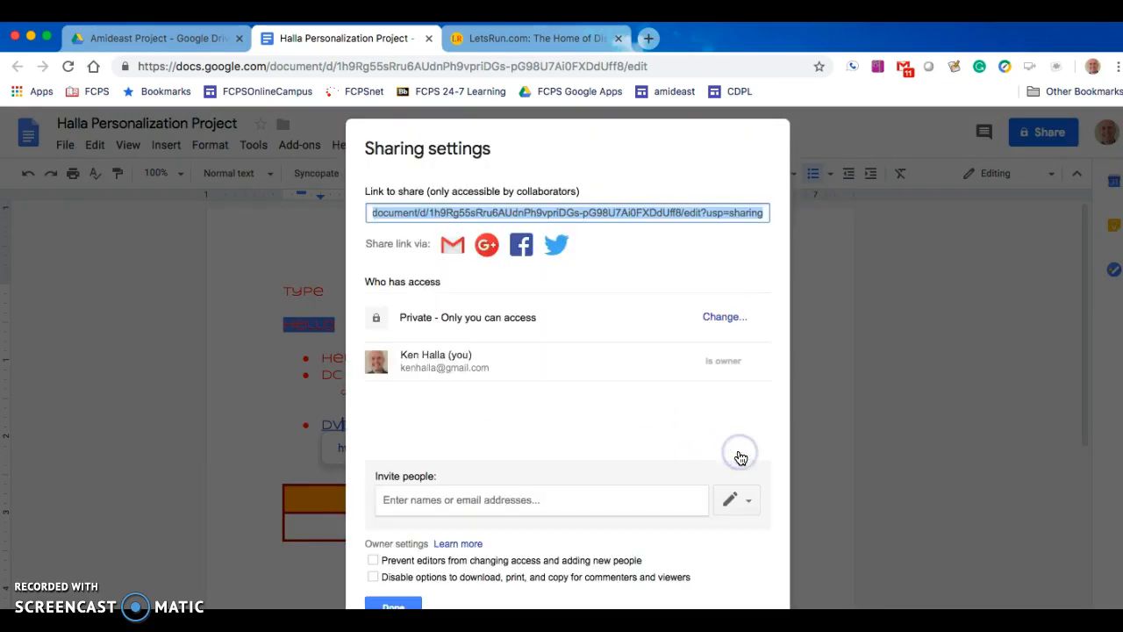
{"action": "left_click", "coordinate": [718, 319]}
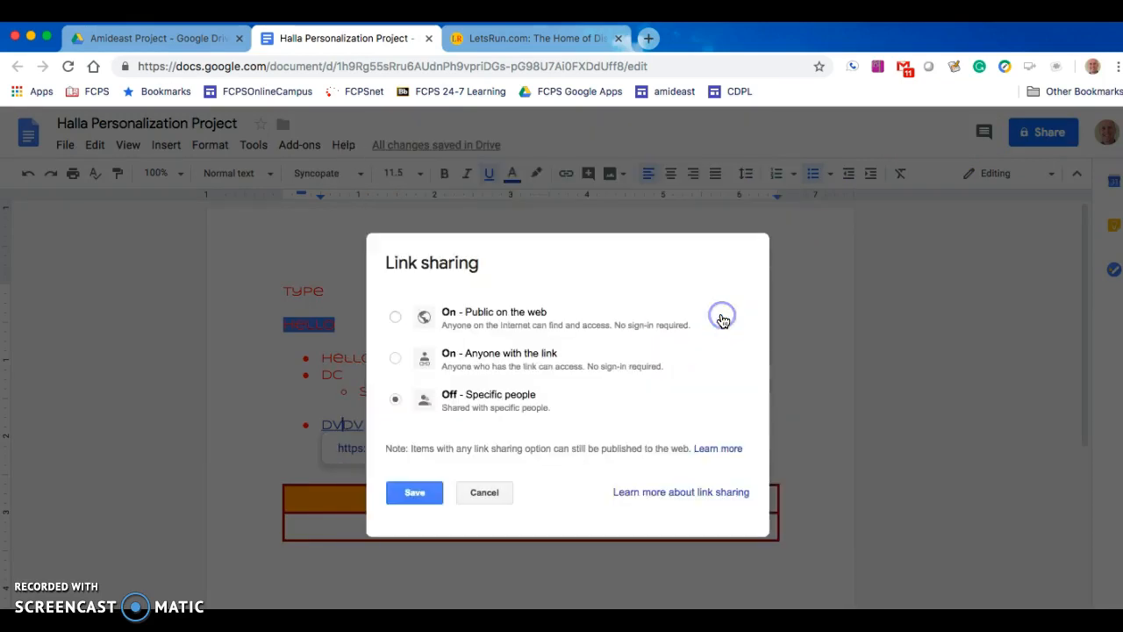
{"action": "left_click", "coordinate": [396, 360]}
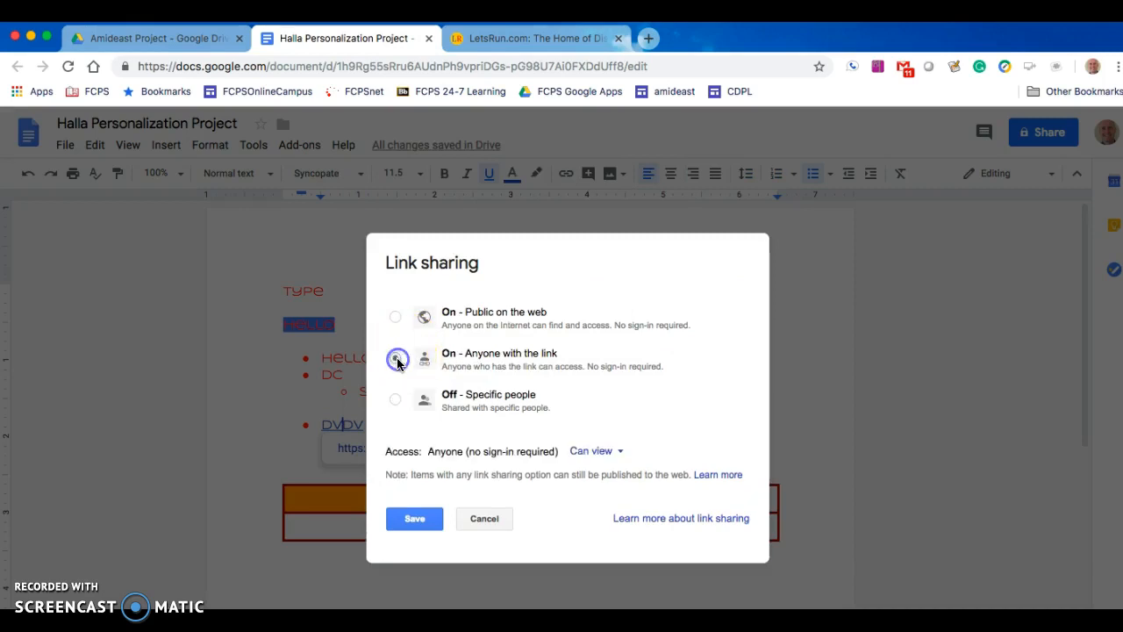
{"action": "left_click", "coordinate": [624, 452]}
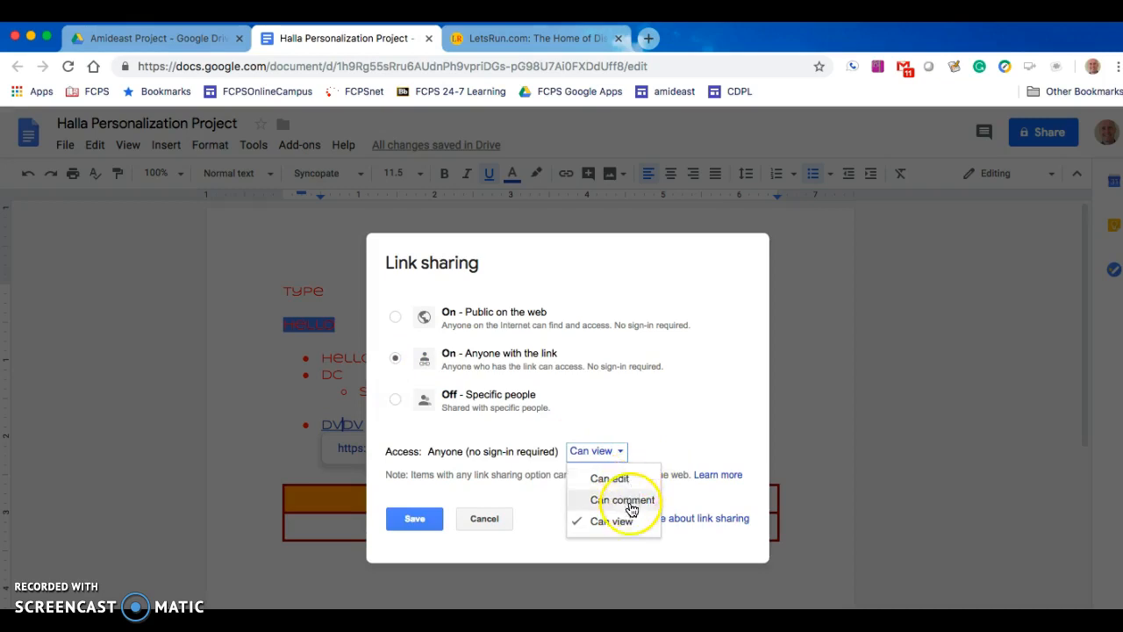
{"action": "left_click", "coordinate": [632, 485]}
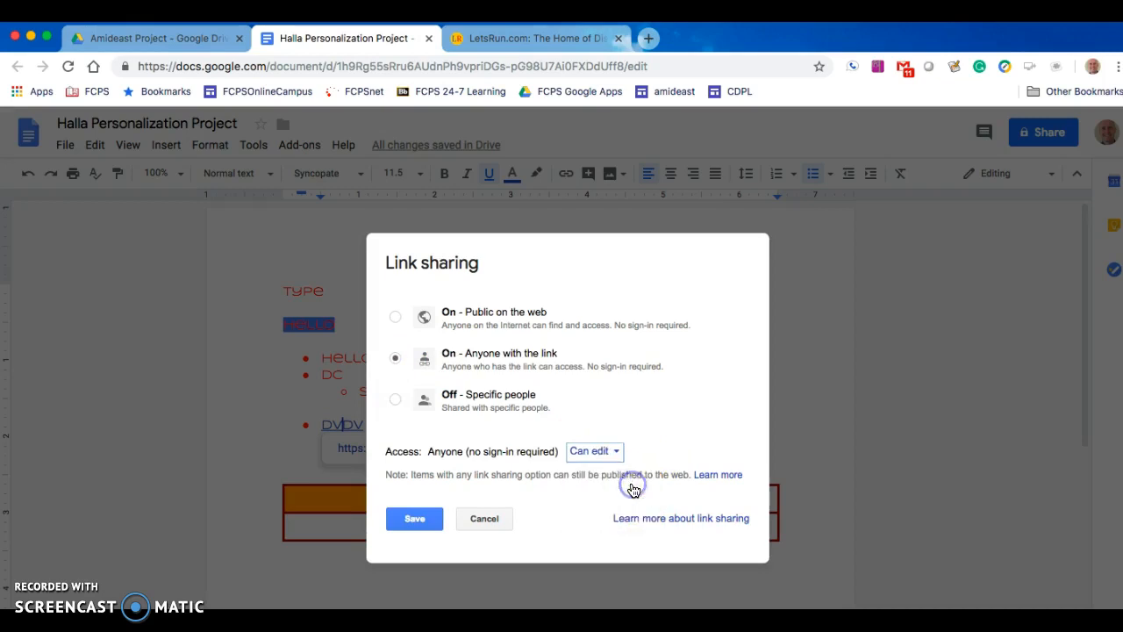
{"action": "left_click", "coordinate": [405, 518]}
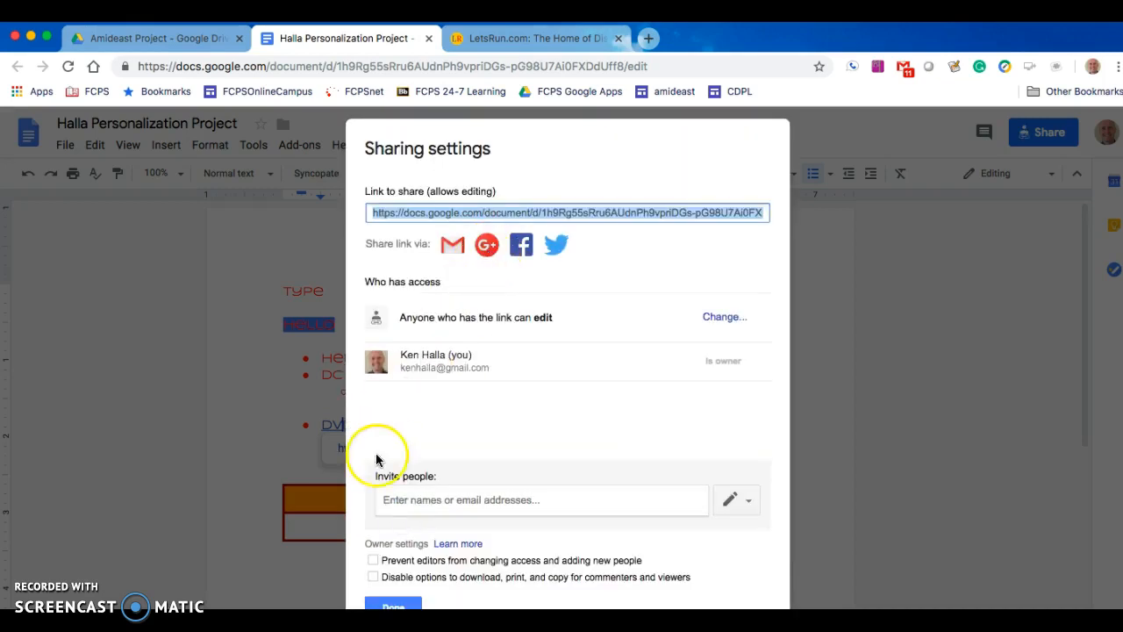
{"action": "left_click", "coordinate": [403, 606]}
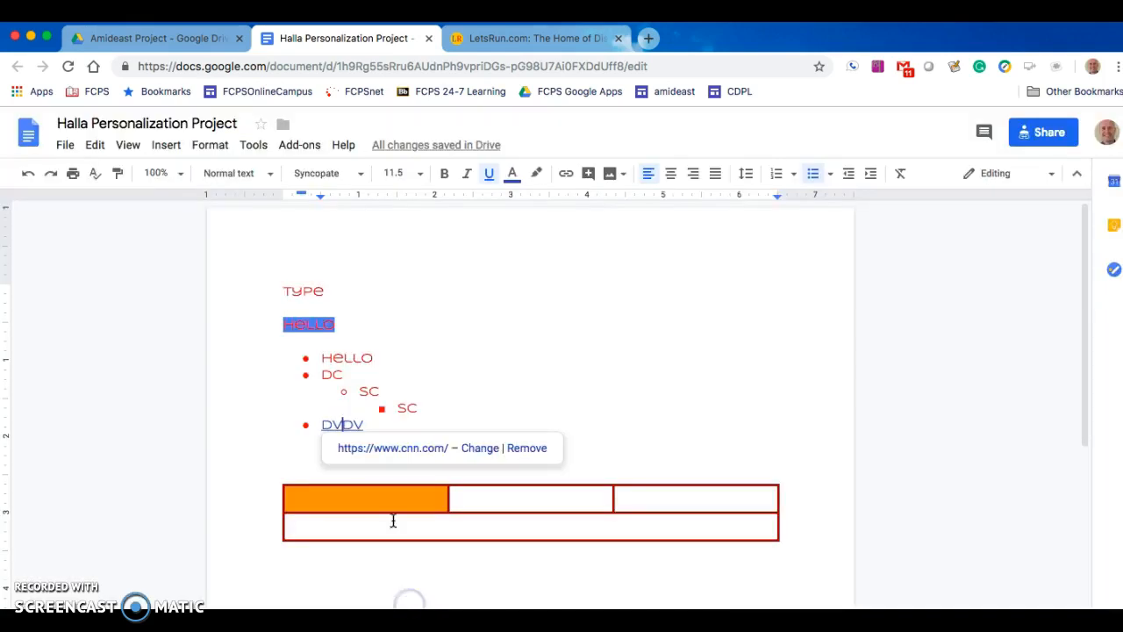
Step: Add the comment "Hello" to the "Hello" bullet at the start of the list
{"action": "left_click", "coordinate": [377, 356]}
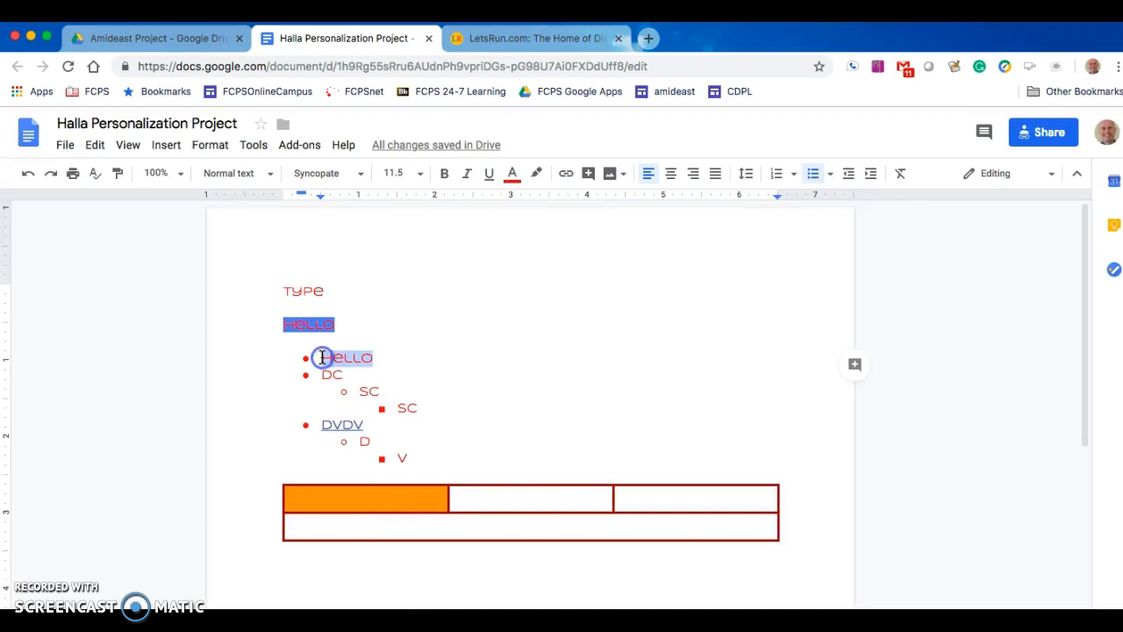
{"action": "left_click", "coordinate": [166, 147]}
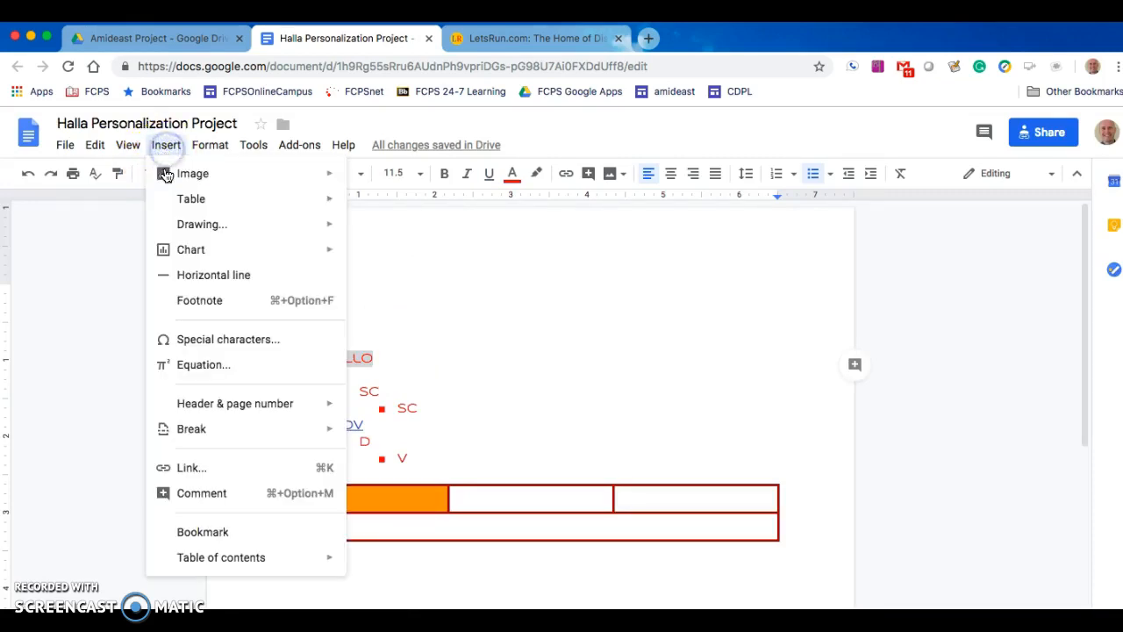
{"action": "left_click", "coordinate": [195, 494]}
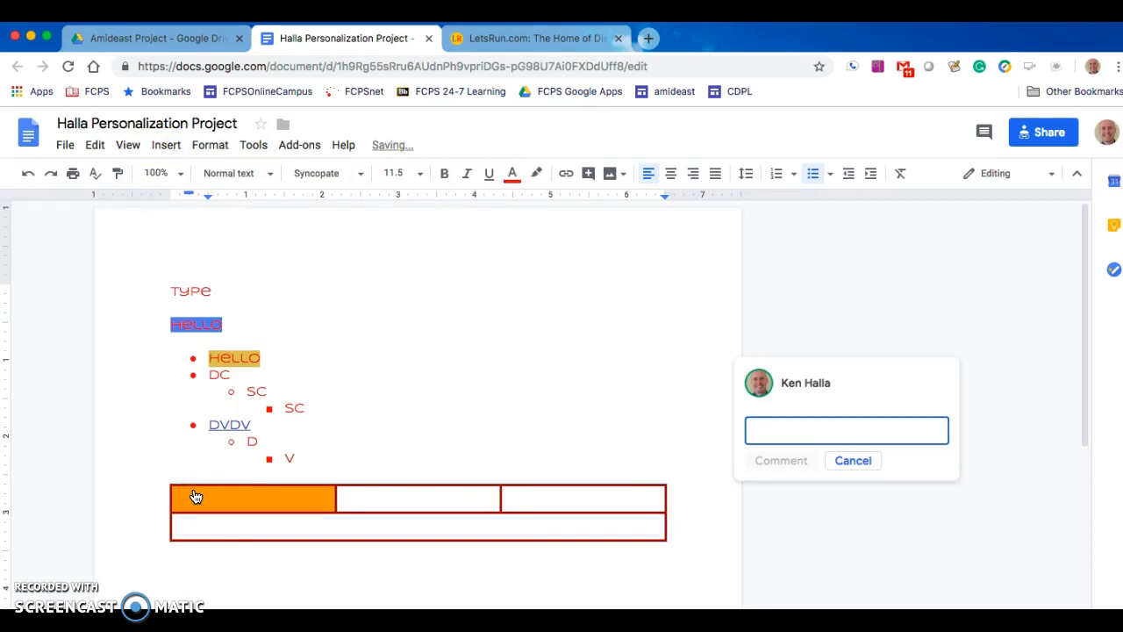
{"action": "type", "text": "Hello"}
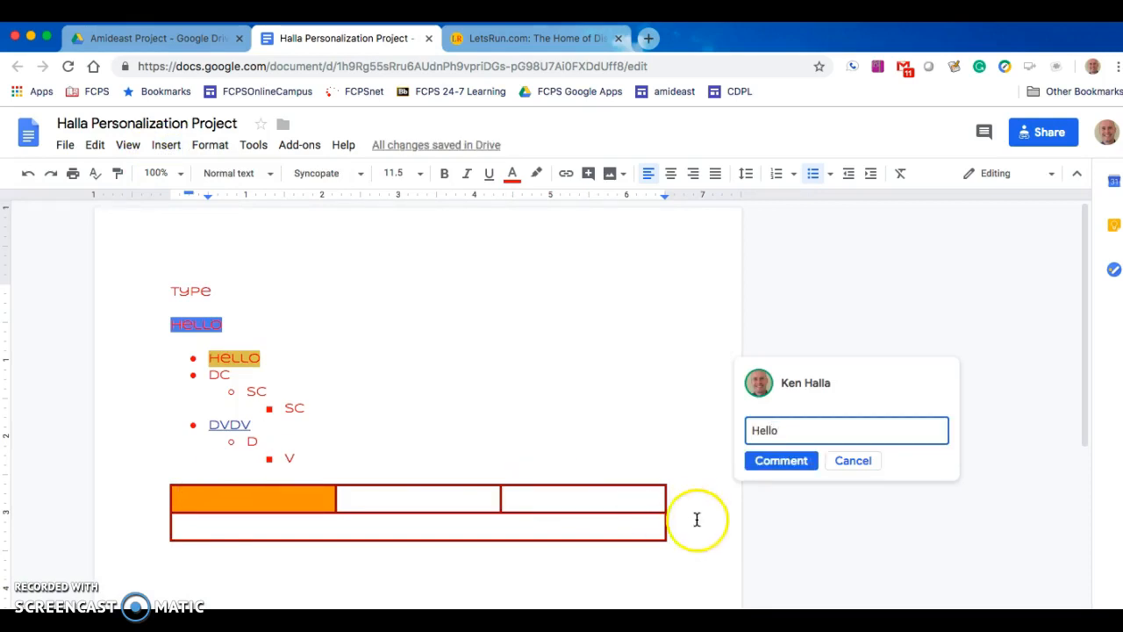
{"action": "left_click", "coordinate": [779, 461]}
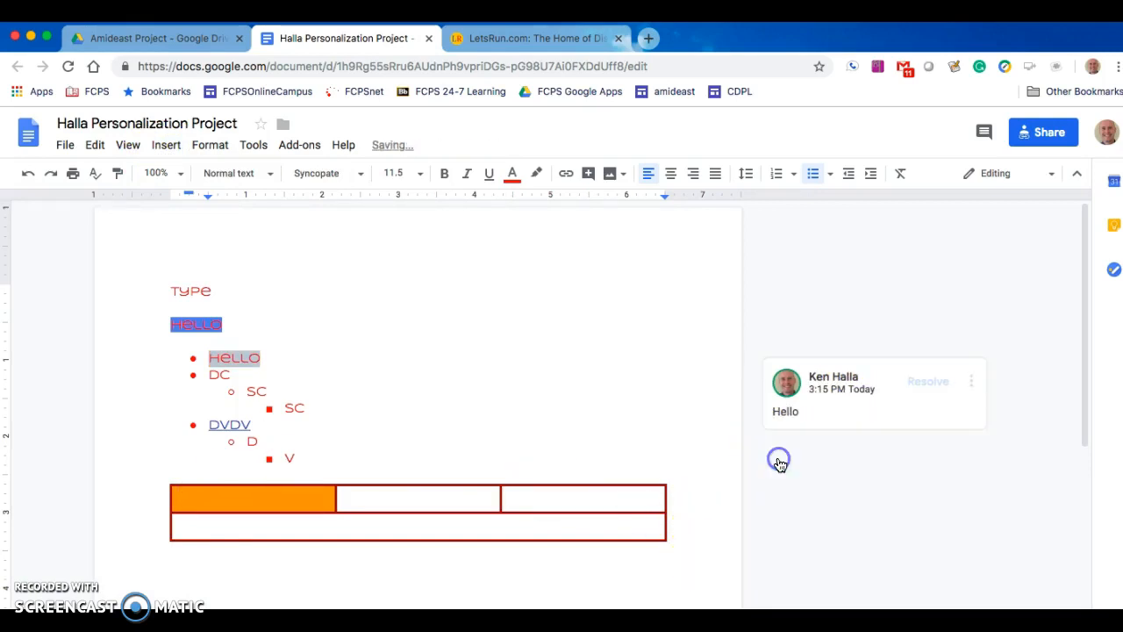
{"action": "left_click", "coordinate": [971, 381]}
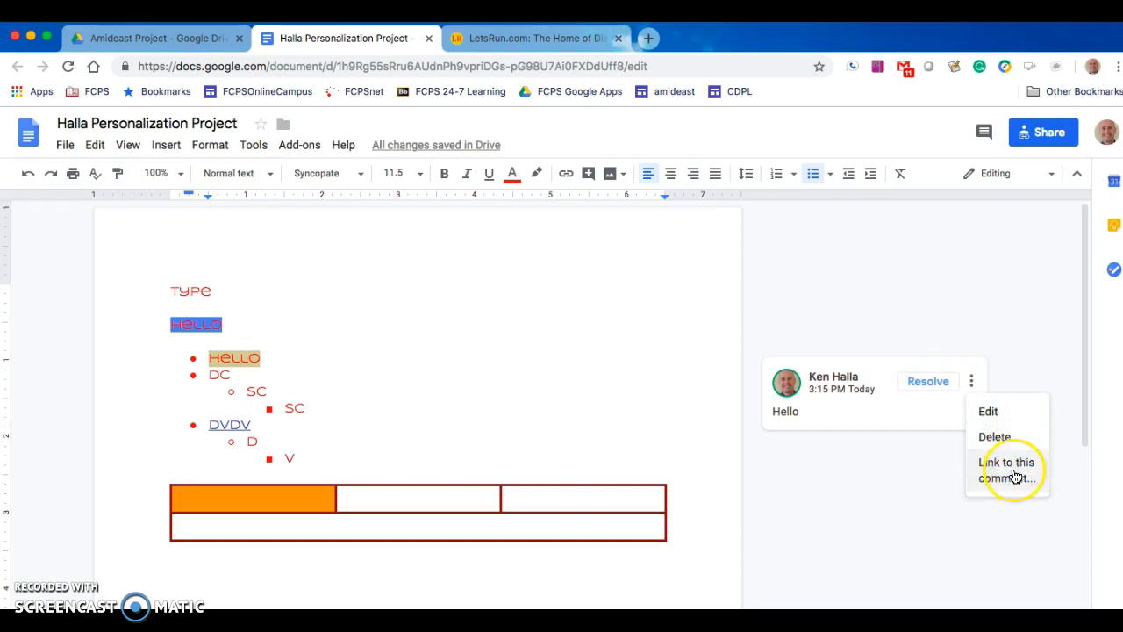
{"action": "left_click", "coordinate": [818, 452]}
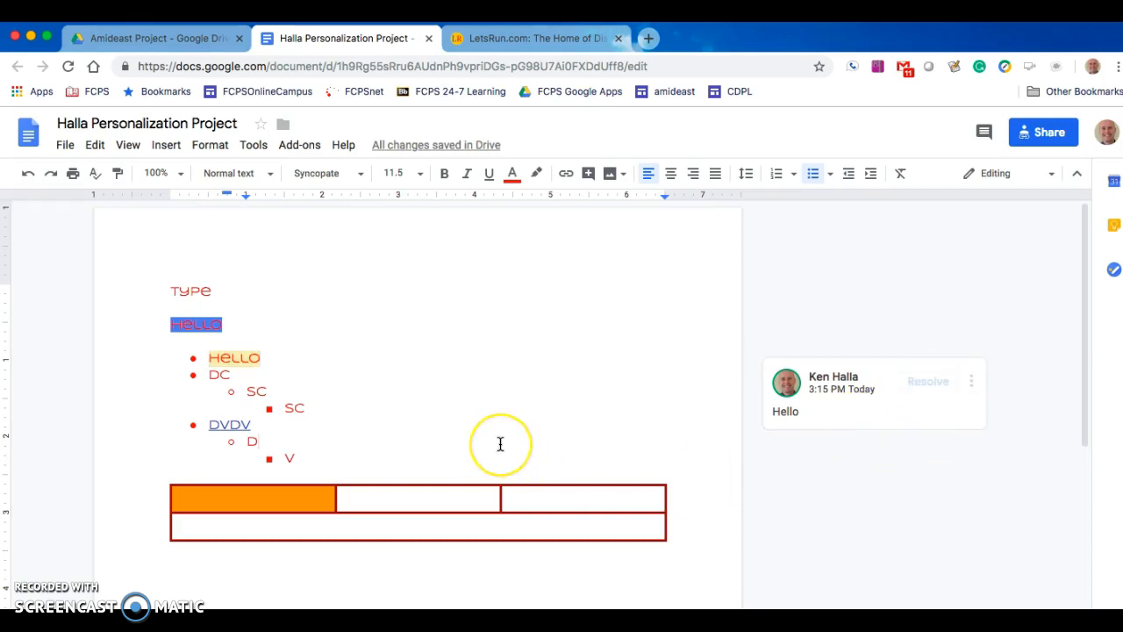